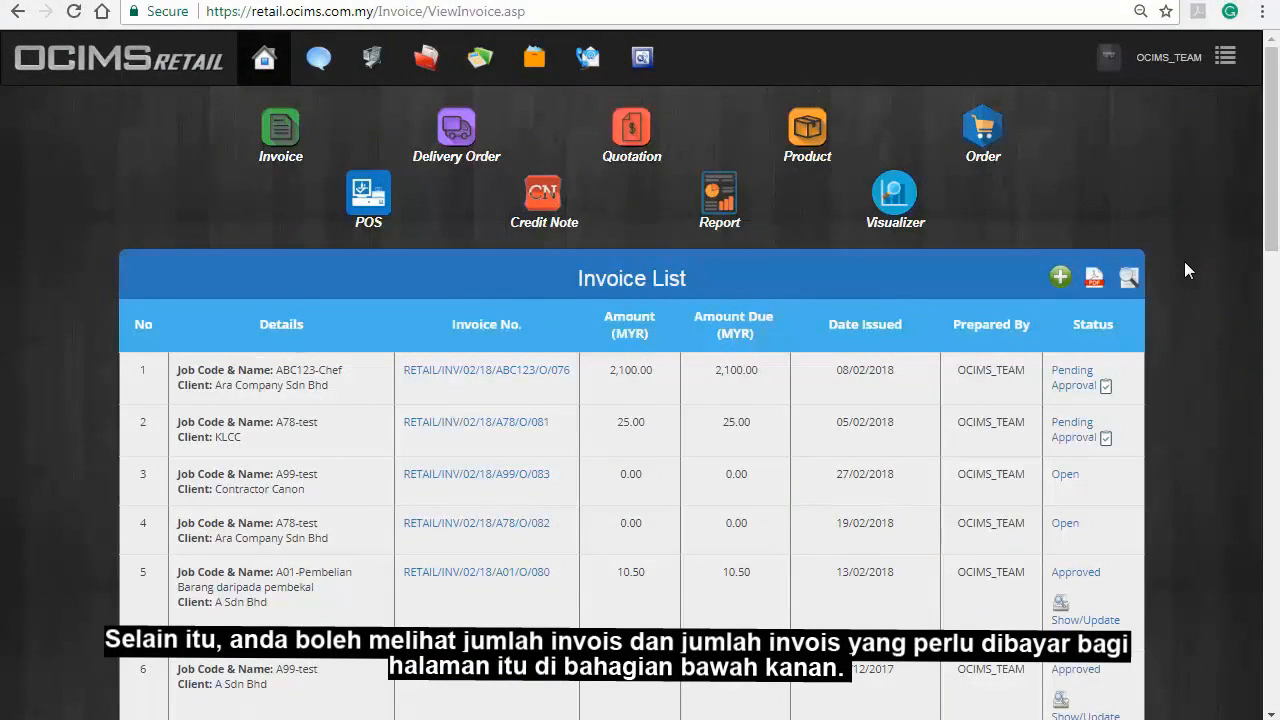
# Create a new tax invoice from the invoice list and select Ara Company Sdn Bhd as its customer
pyautogui.scroll(-15, 1184, 261)
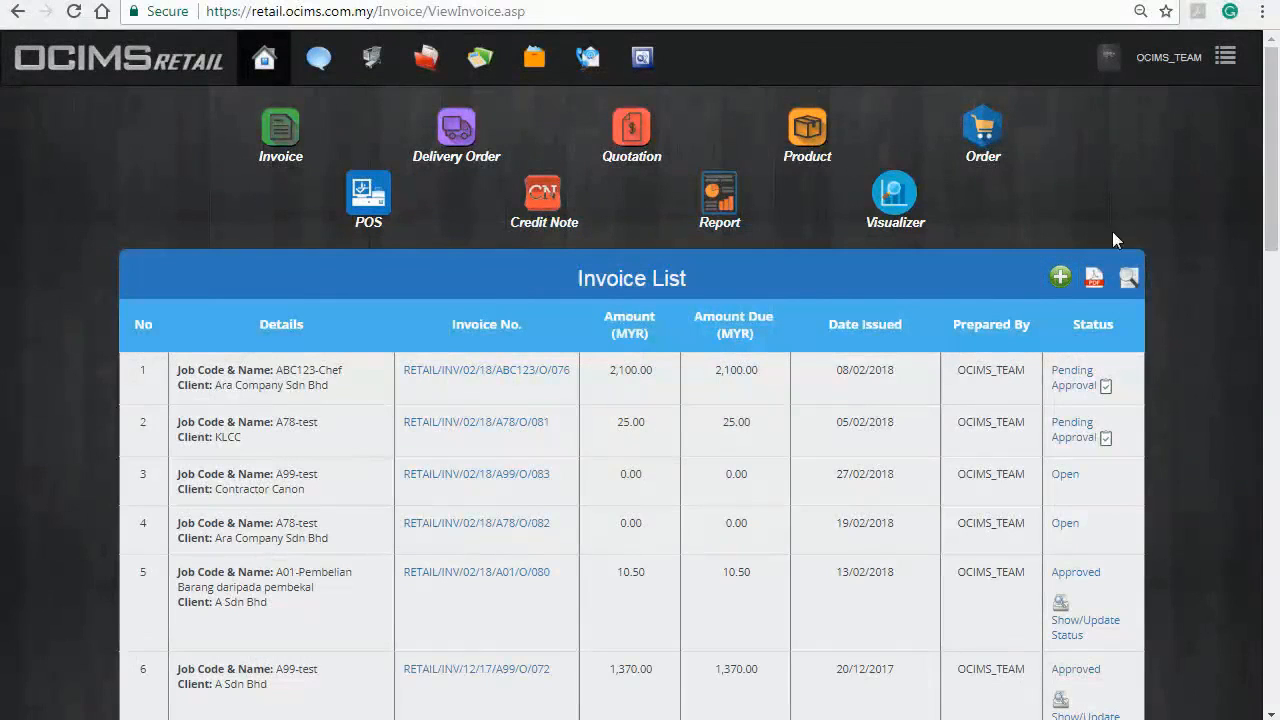
pyautogui.click(1060, 276)
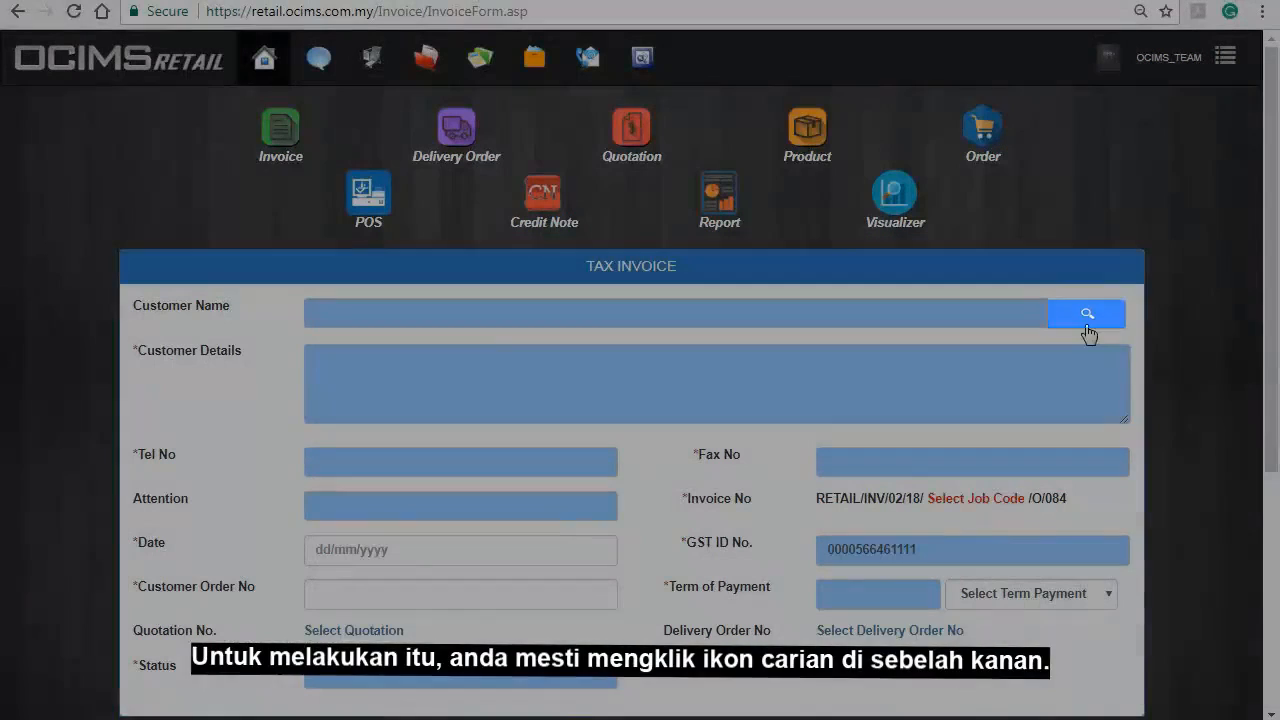
pyautogui.click(1088, 326)
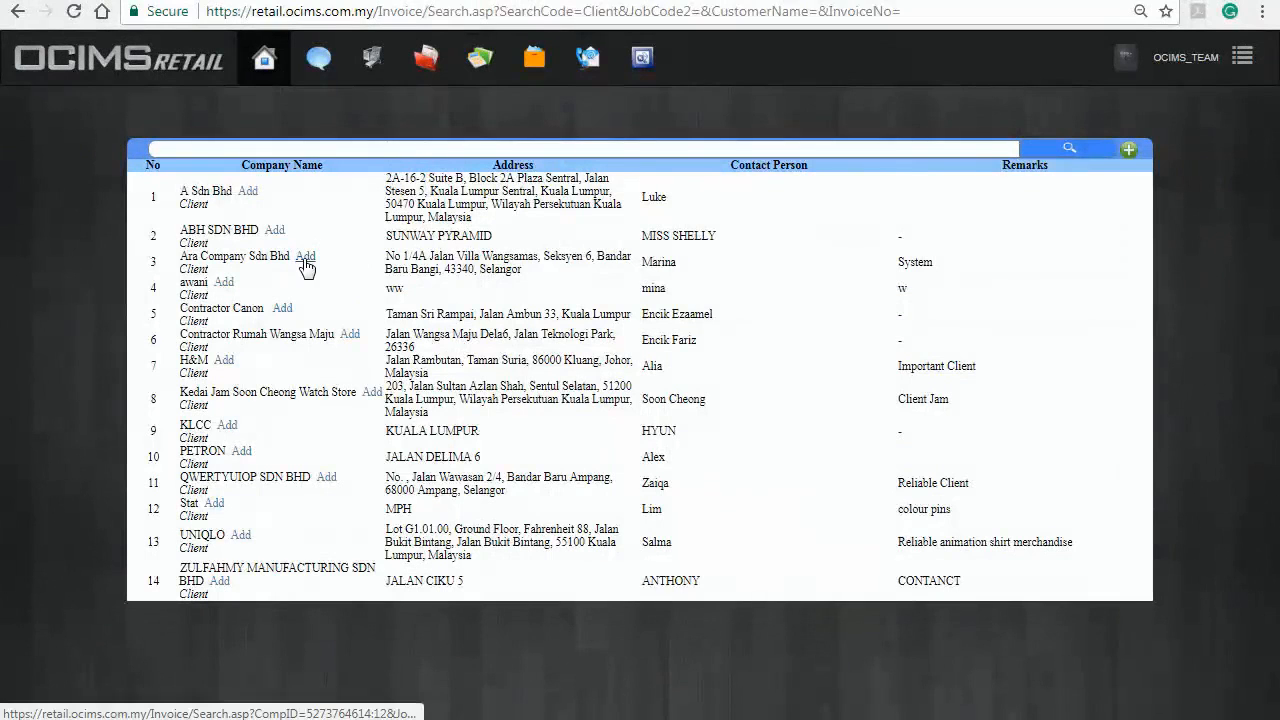
pyautogui.click(305, 260)
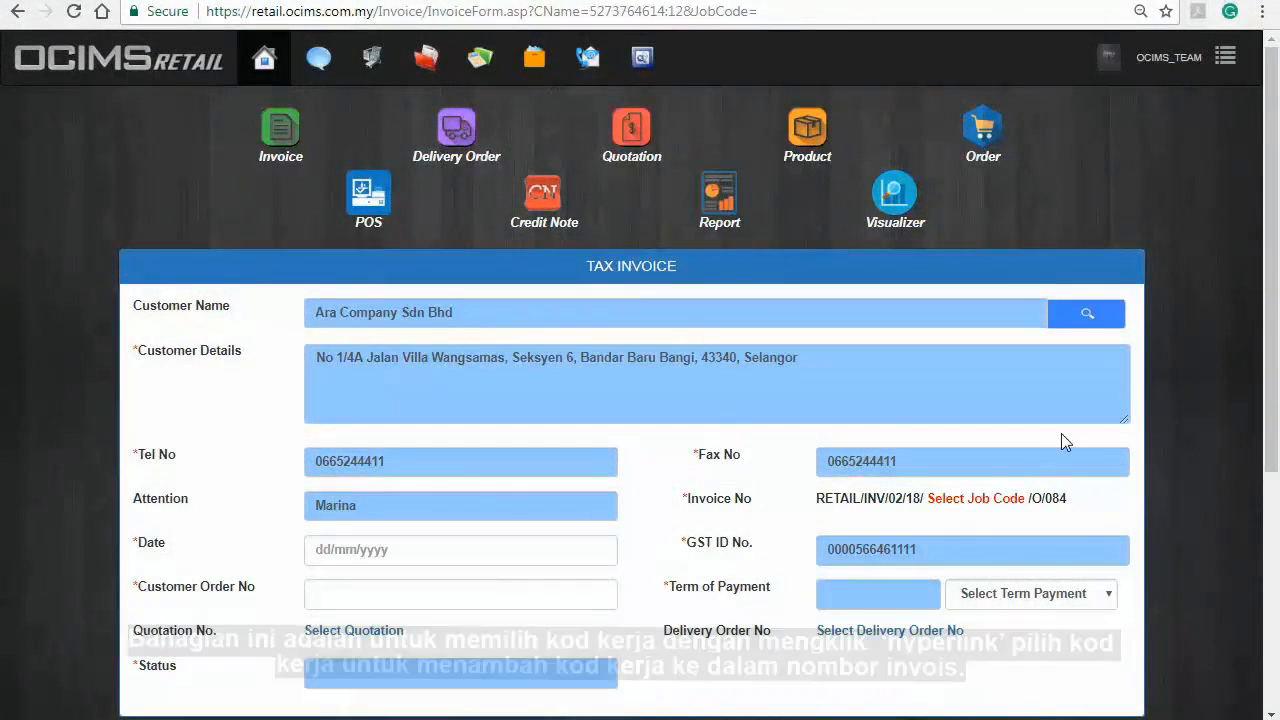
# Assign job code A78 to the invoice number and set the invoice date to 21/02/2018
pyautogui.click(1000, 500)
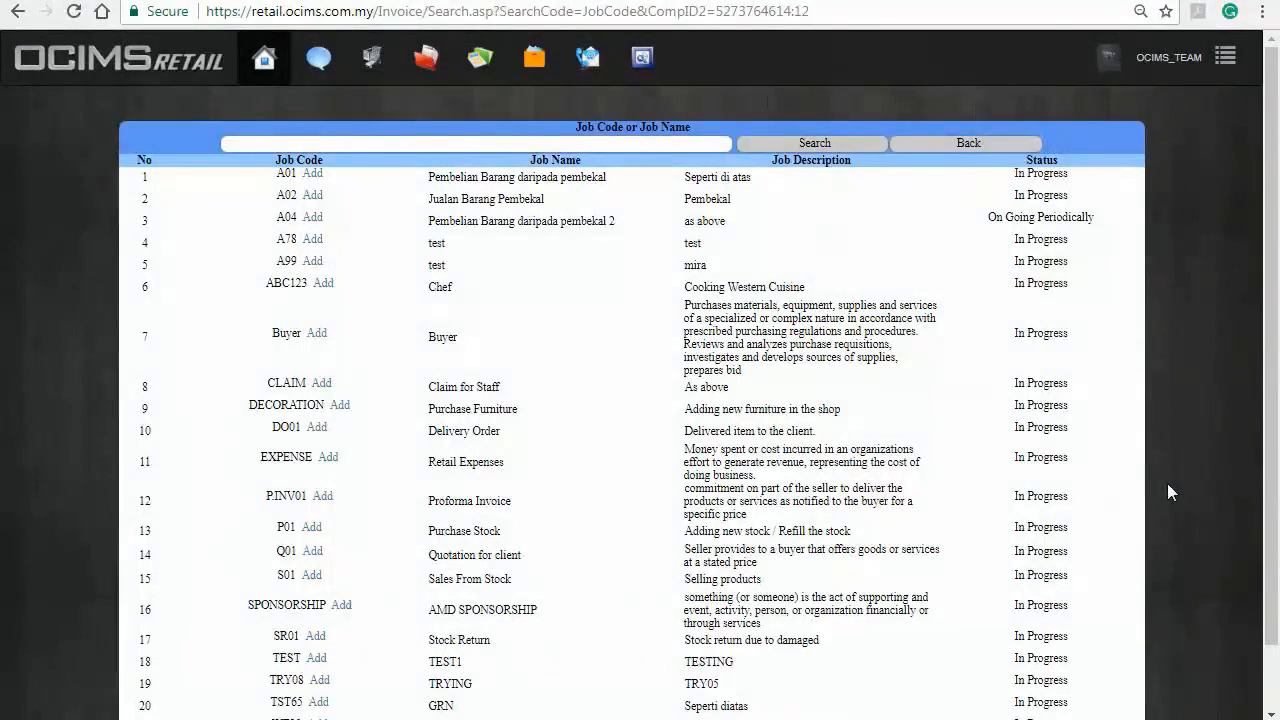
pyautogui.click(313, 240)
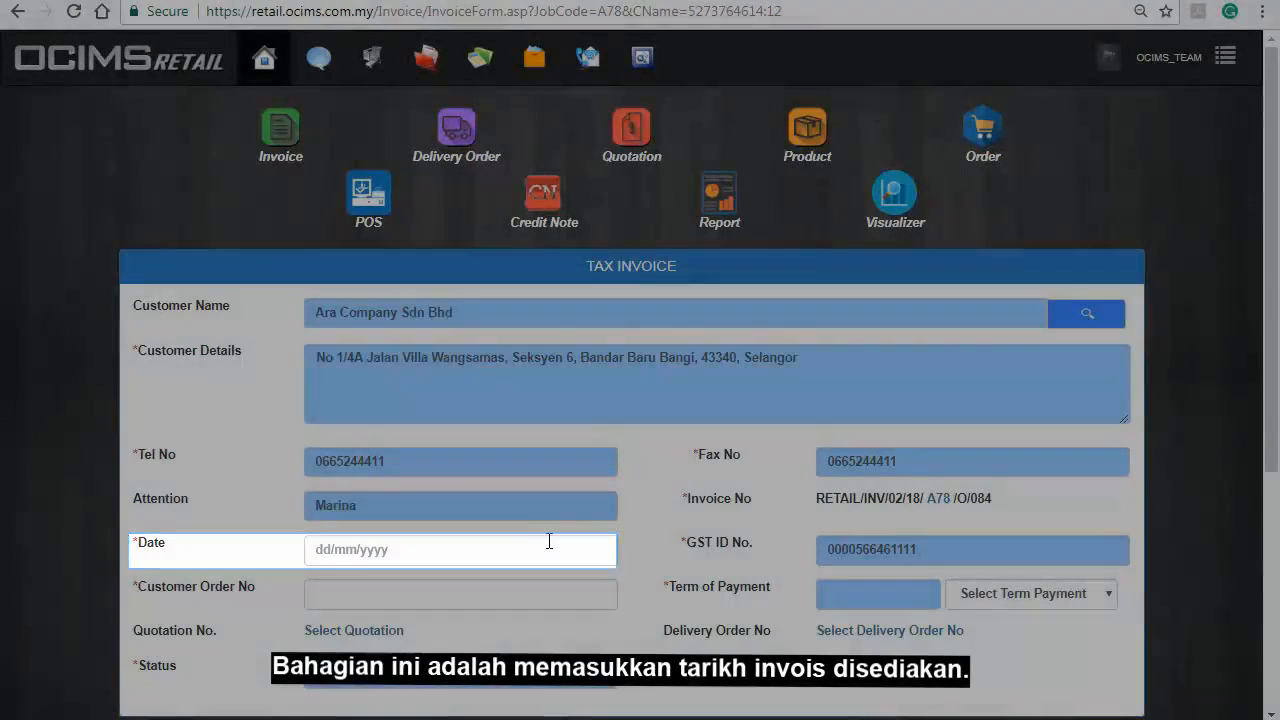
pyautogui.click(546, 540)
pyautogui.click(404, 464)
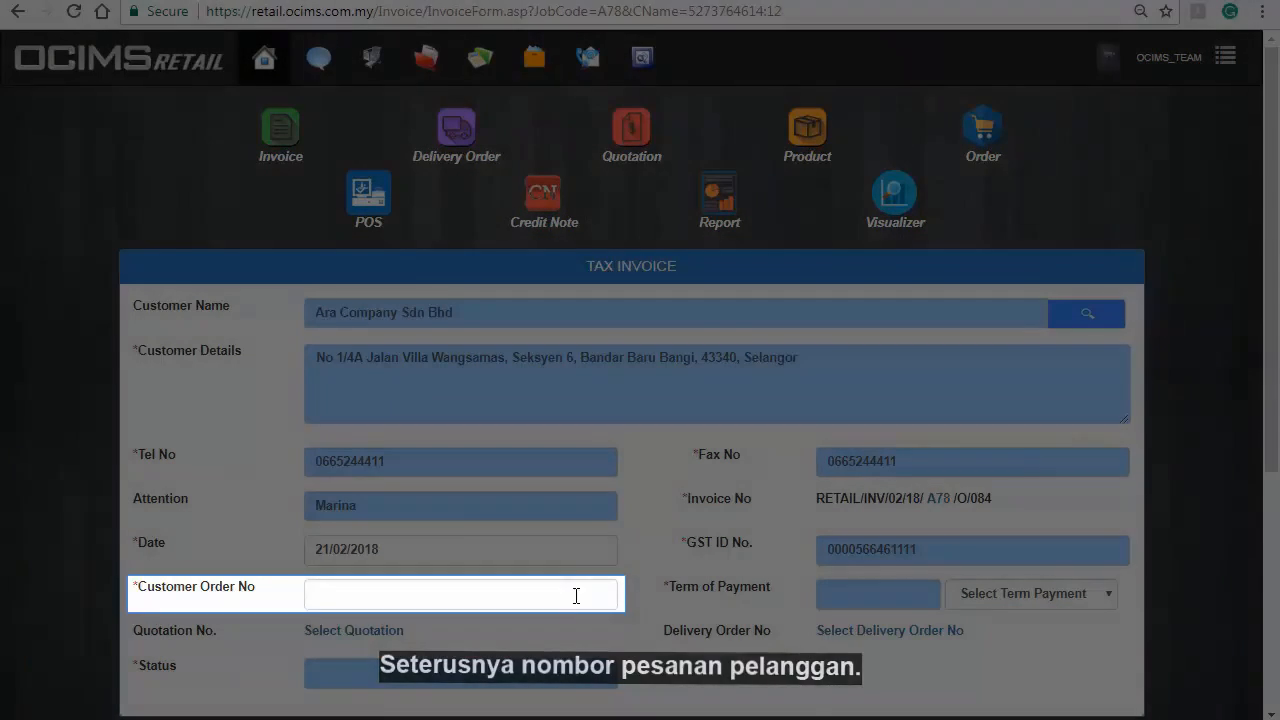
# Enter the customer order number and set the term of payment to 30 Days
pyautogui.click(574, 594)
pyautogui.write('084')
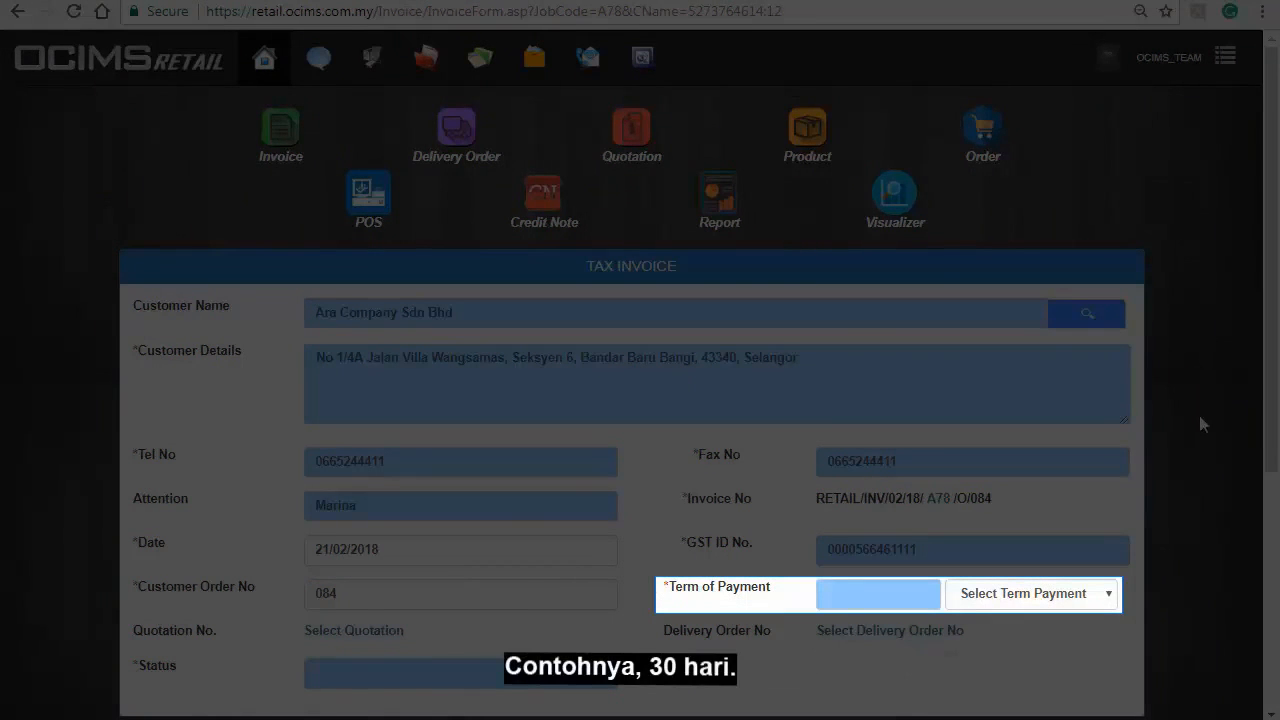
pyautogui.click(1100, 593)
pyautogui.click(1090, 422)
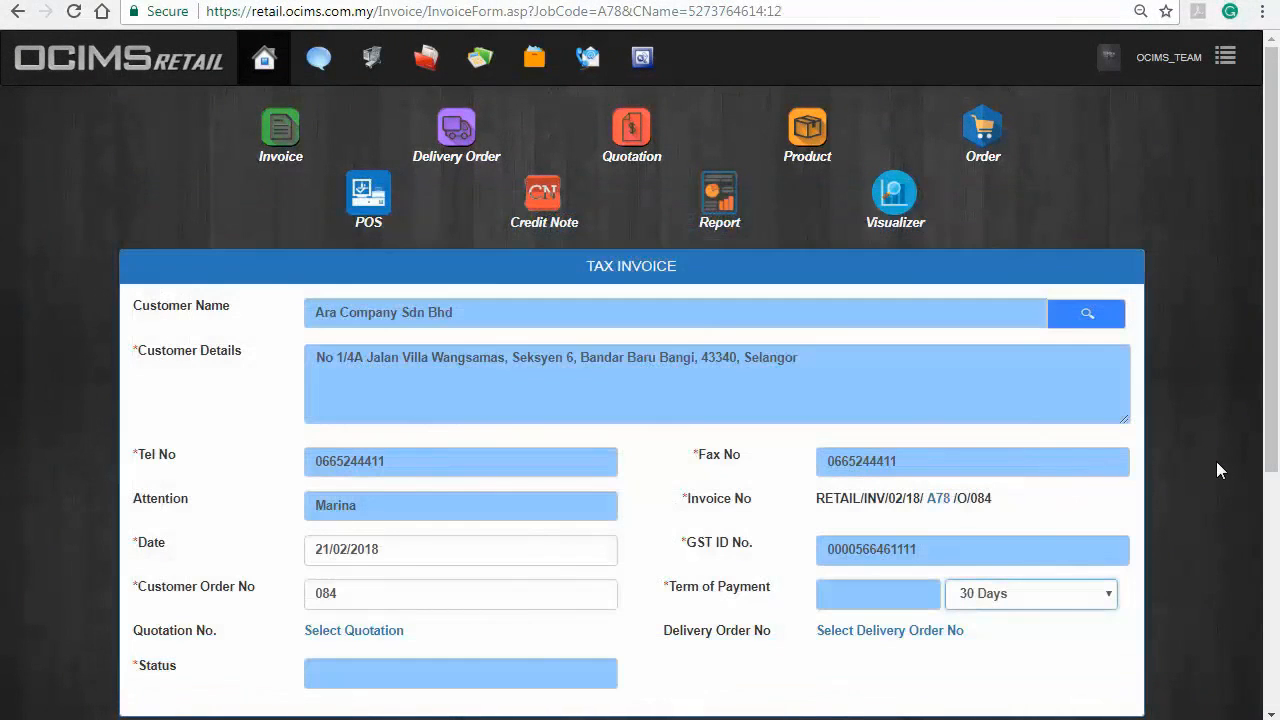
# Add the stock product Plastic PVC 200mm to the invoice detail with quantity 1
pyautogui.click(1157, 198)
pyautogui.scroll(-1, 1157, 198)
pyautogui.scroll(-4, 1160, 201)
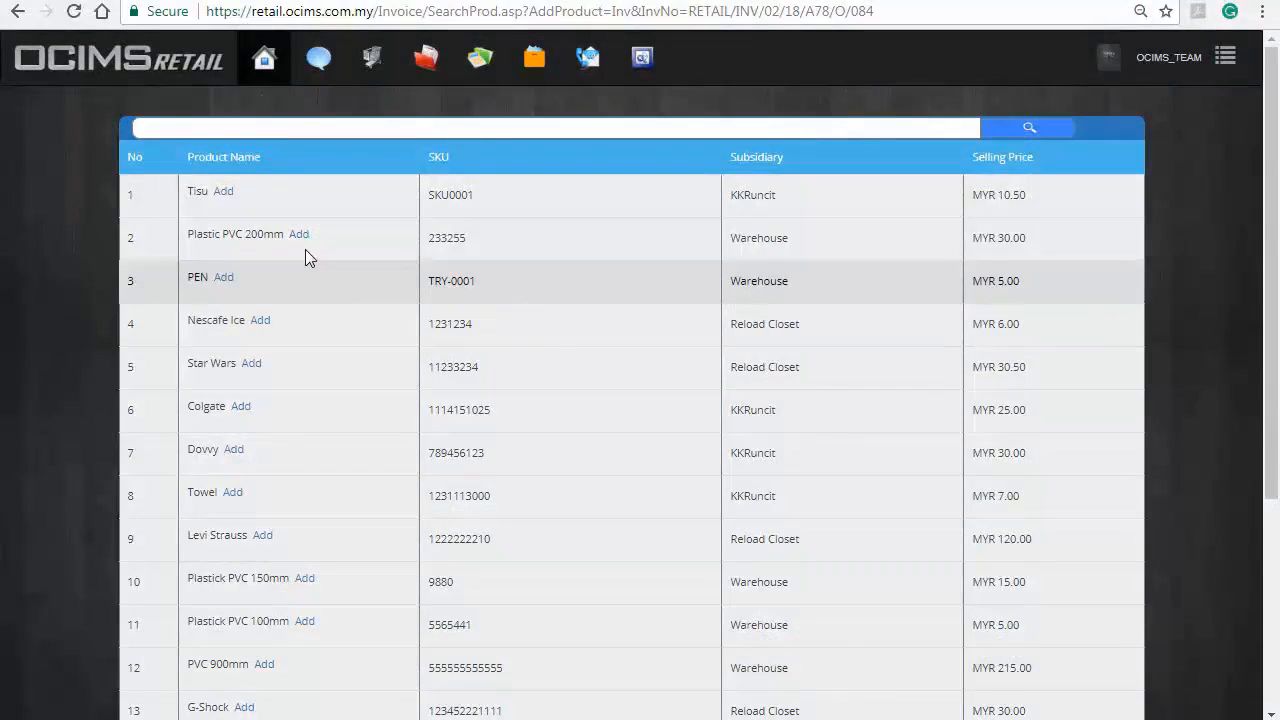
pyautogui.click(299, 234)
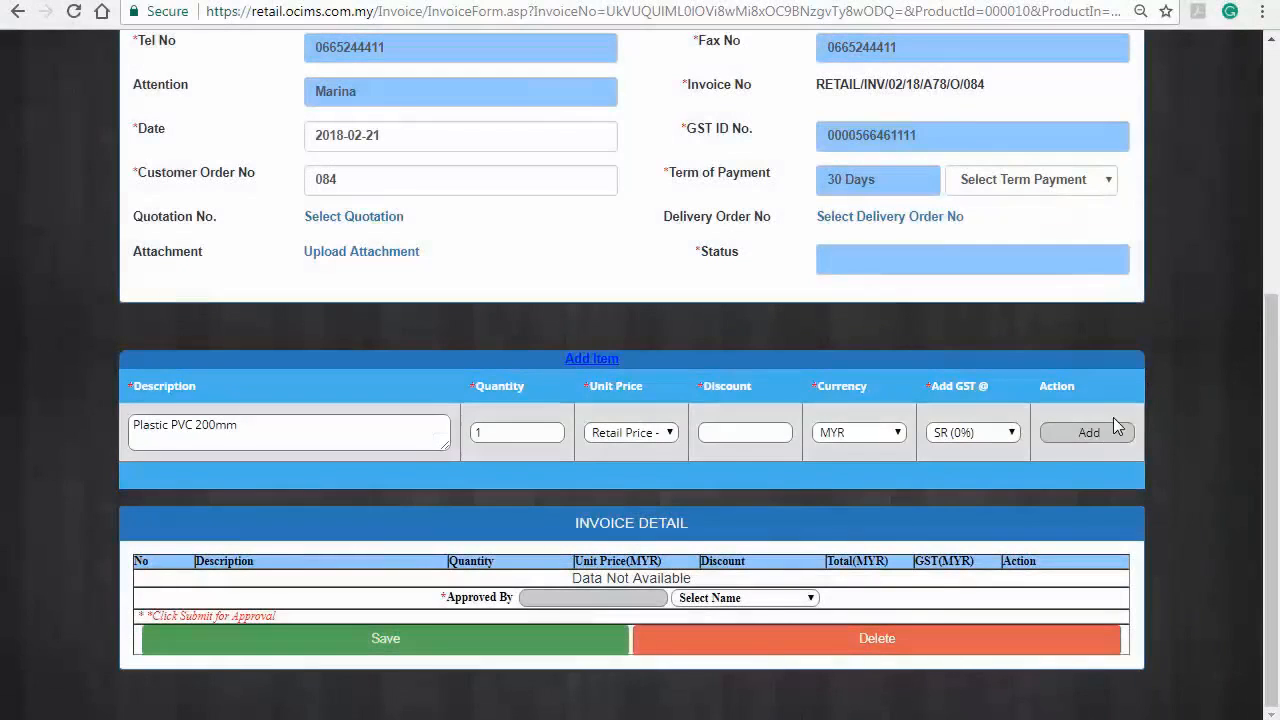
pyautogui.click(1103, 430)
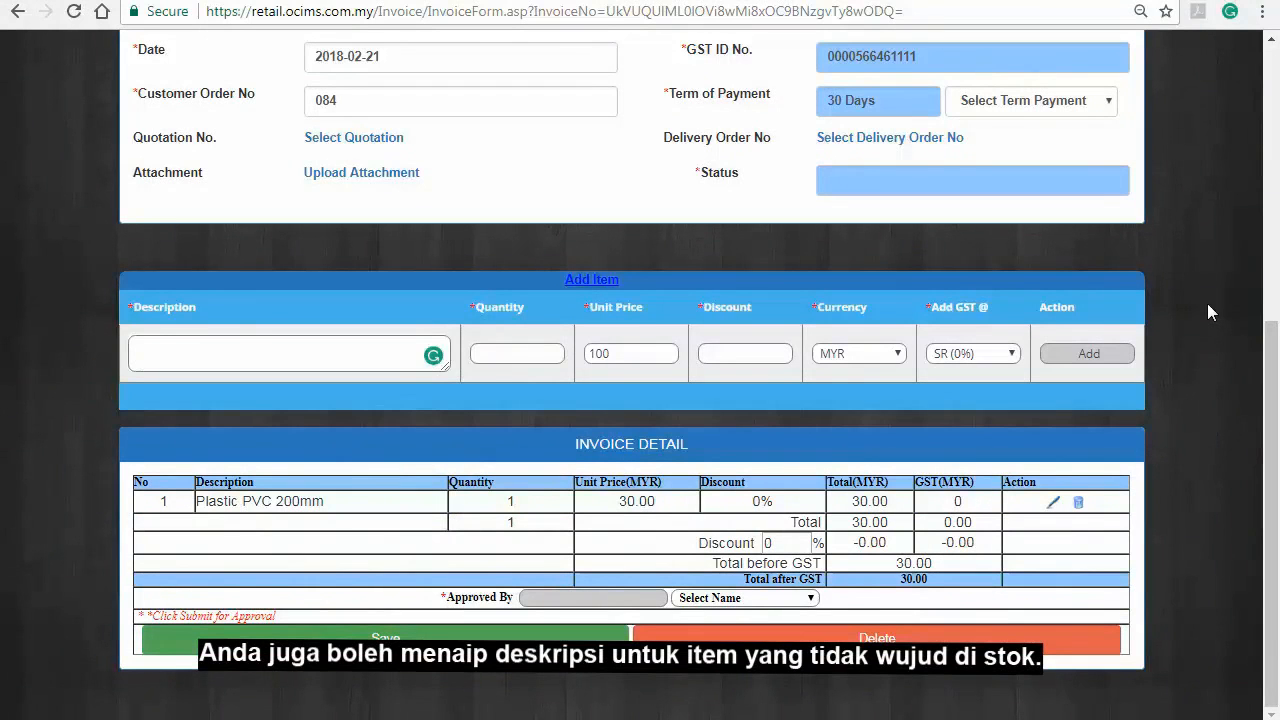
# Fill in a non-stock item line with description "services" and quantity 1, and open the choice of approver
pyautogui.click(395, 353)
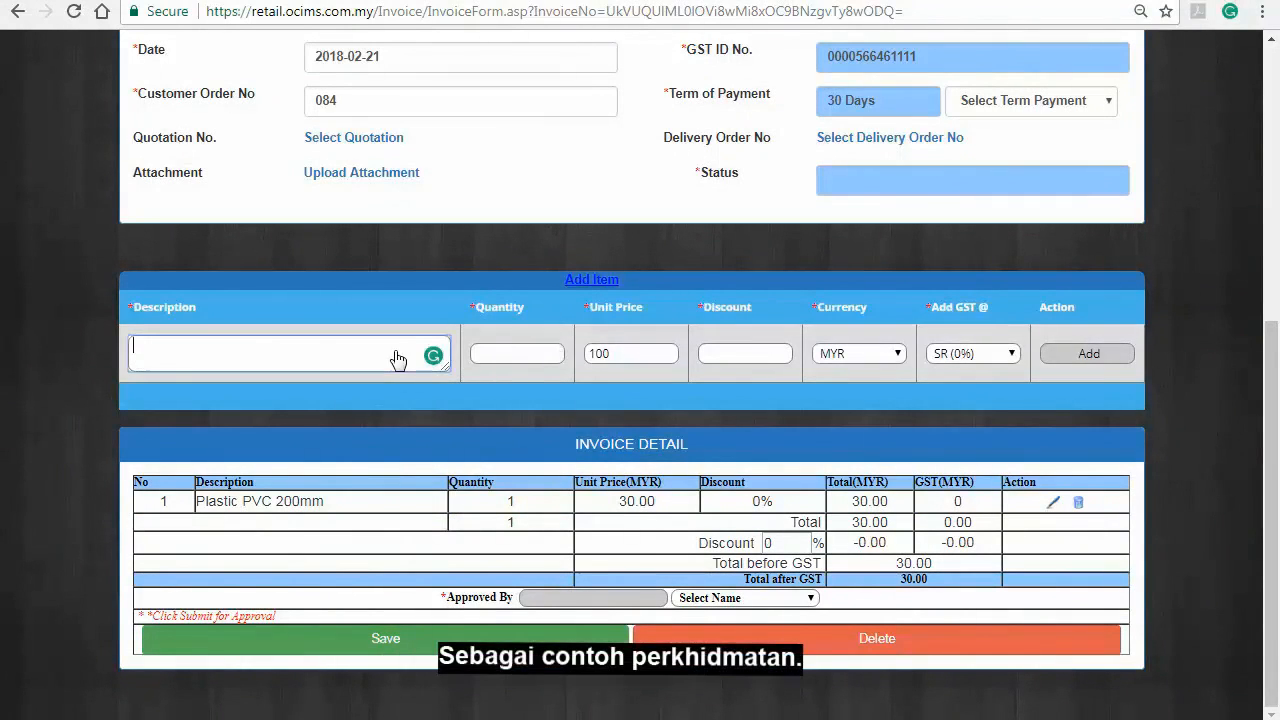
pyautogui.write('services')
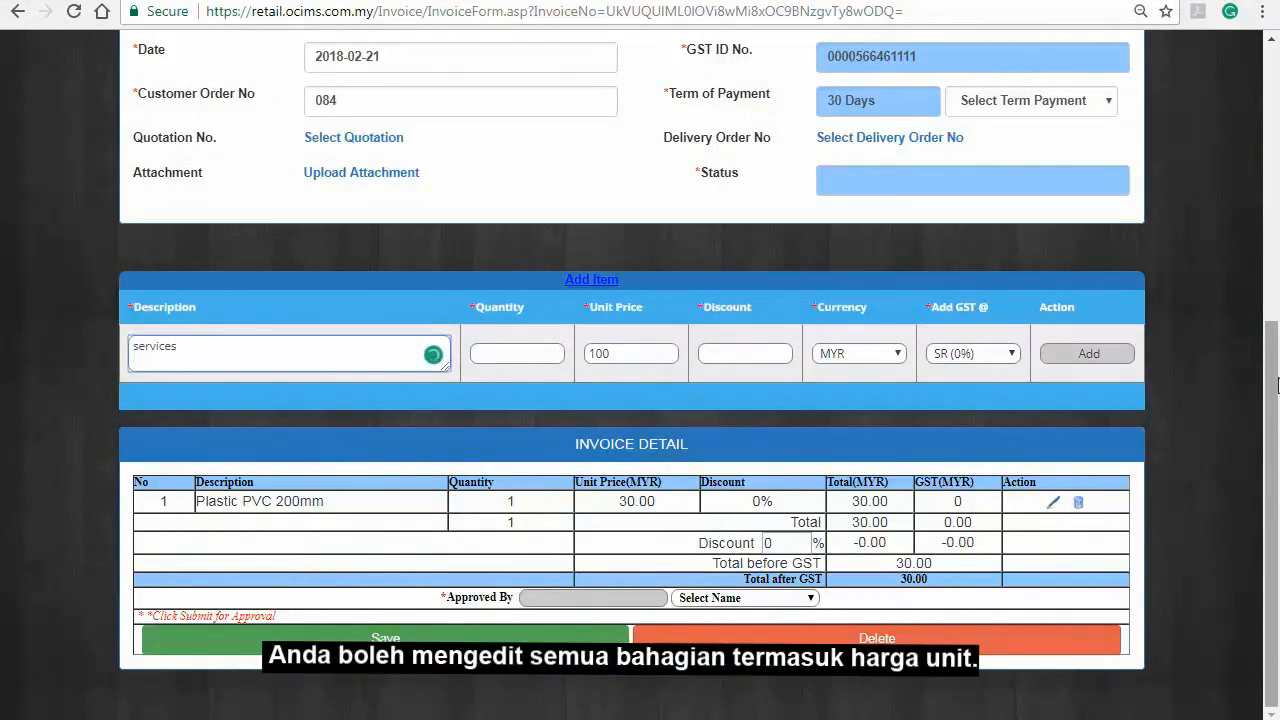
pyautogui.click(1207, 380)
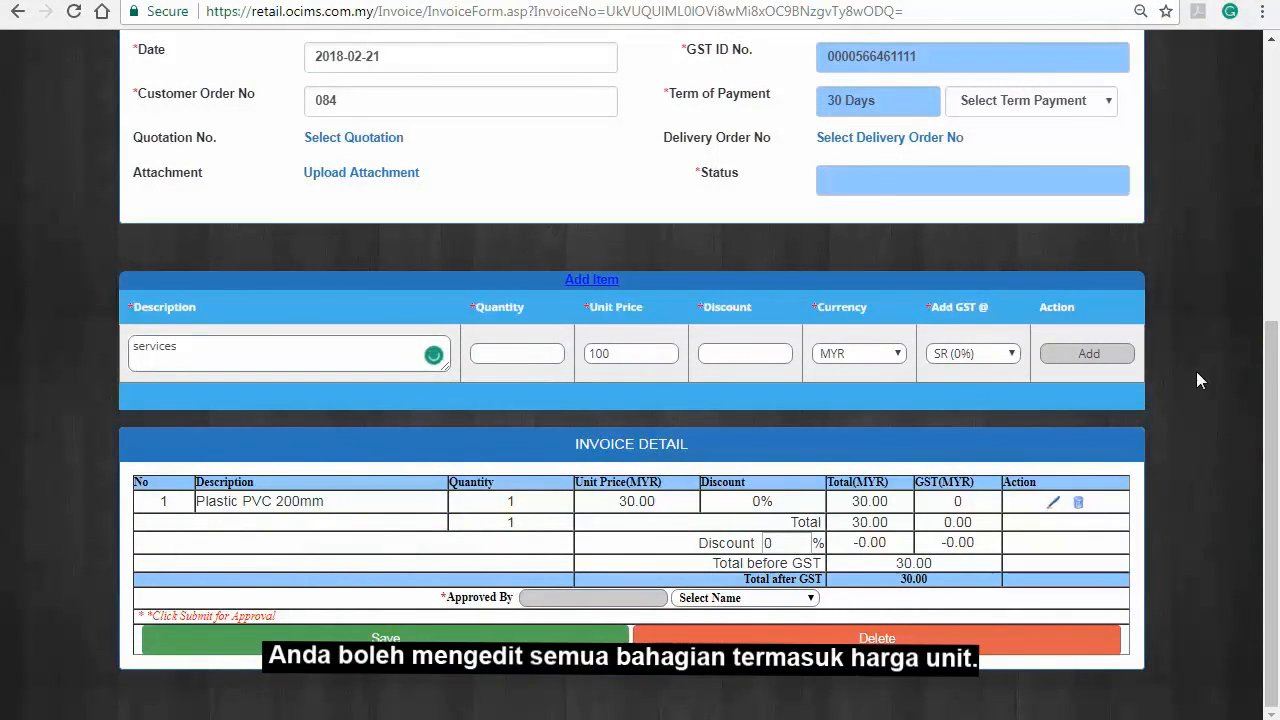
pyautogui.click(540, 366)
pyautogui.write('1')
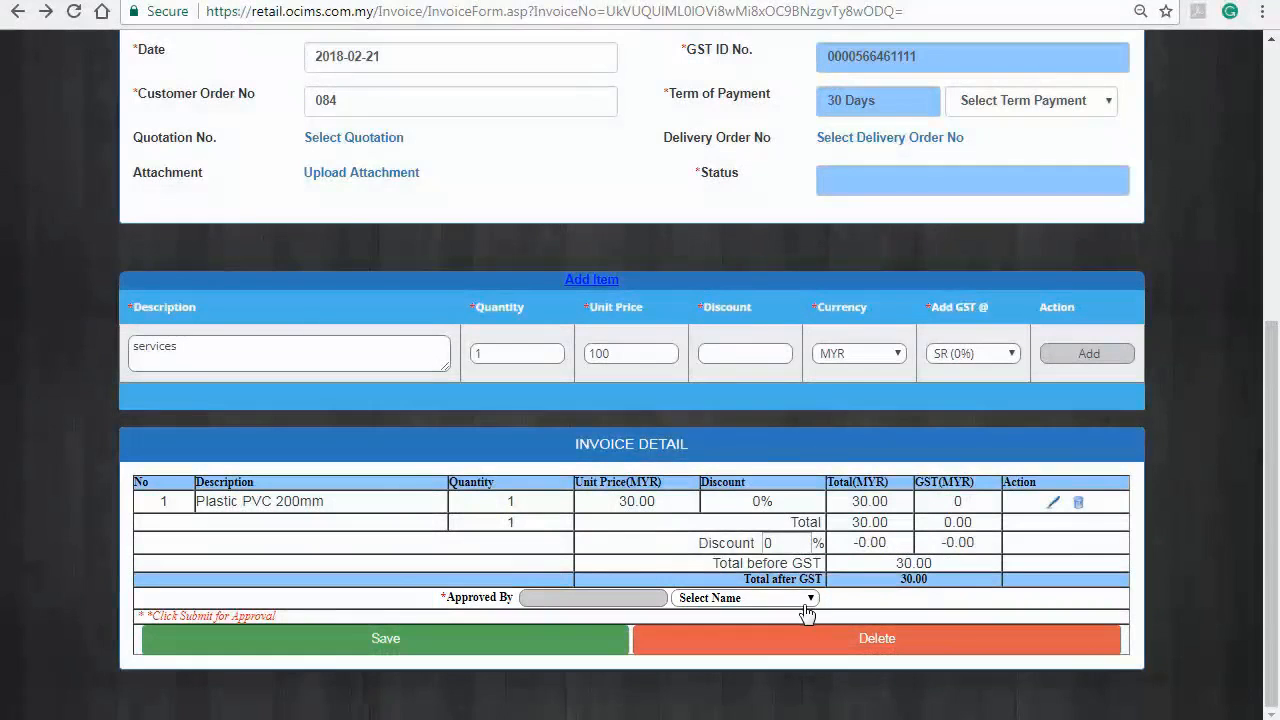
pyautogui.click(808, 600)
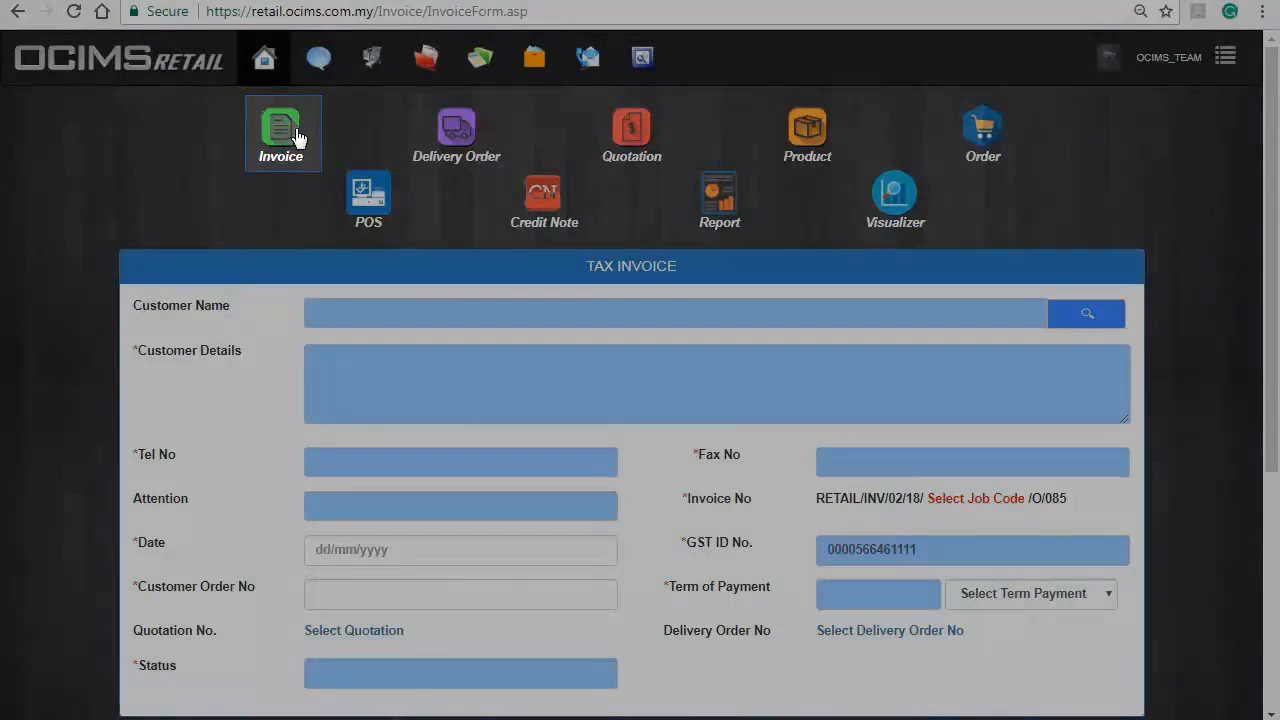
# Return to the invoice list and open the status update form of an approved invoice
pyautogui.click(298, 138)
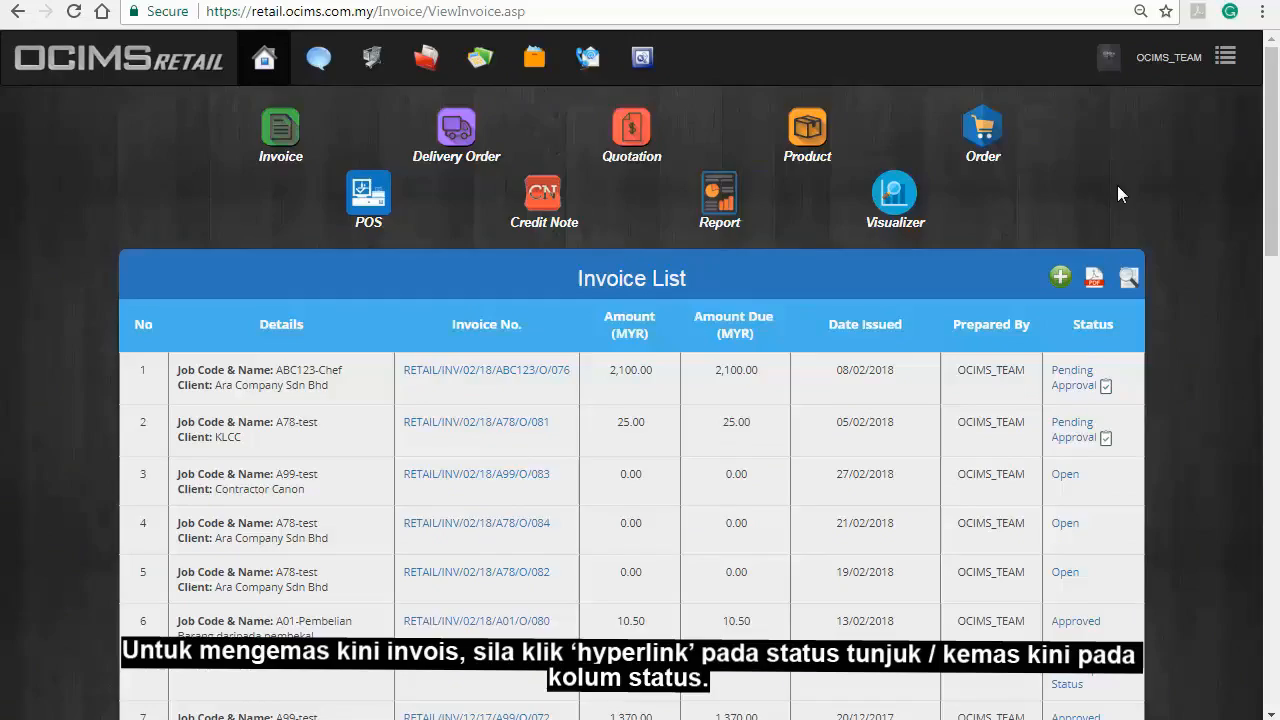
pyautogui.scroll(-2, 1117, 185)
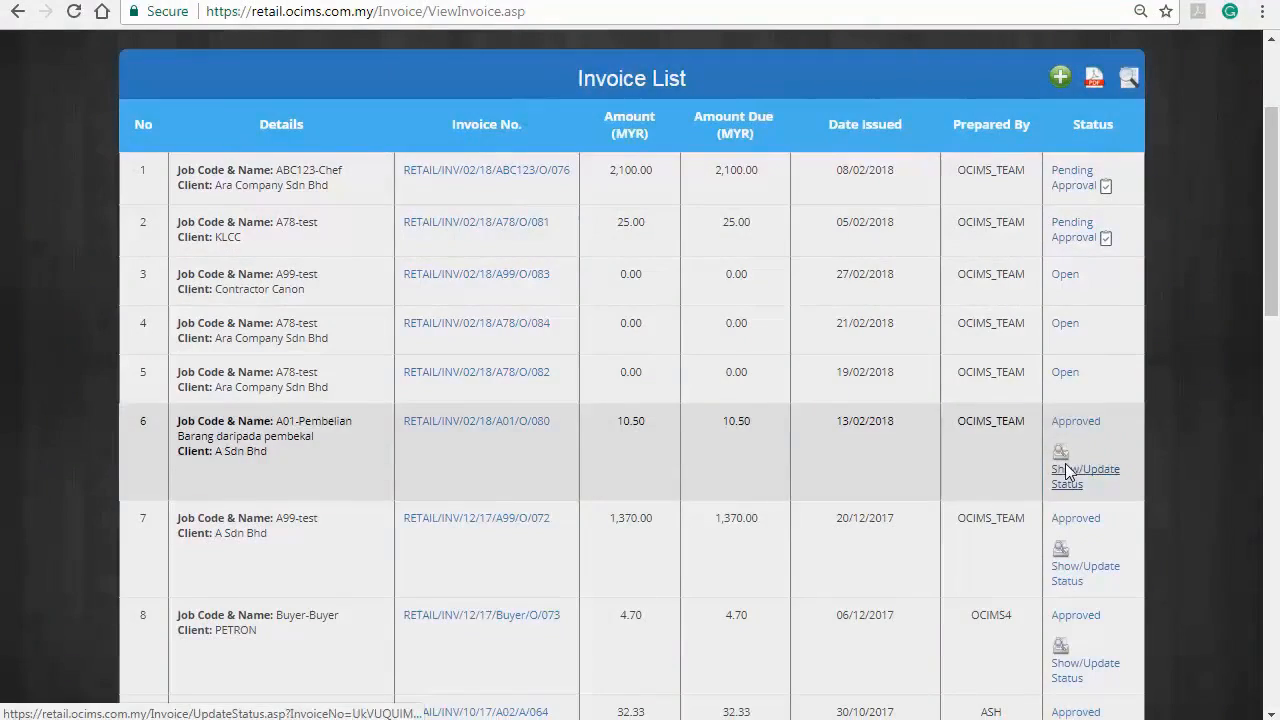
pyautogui.click(1065, 470)
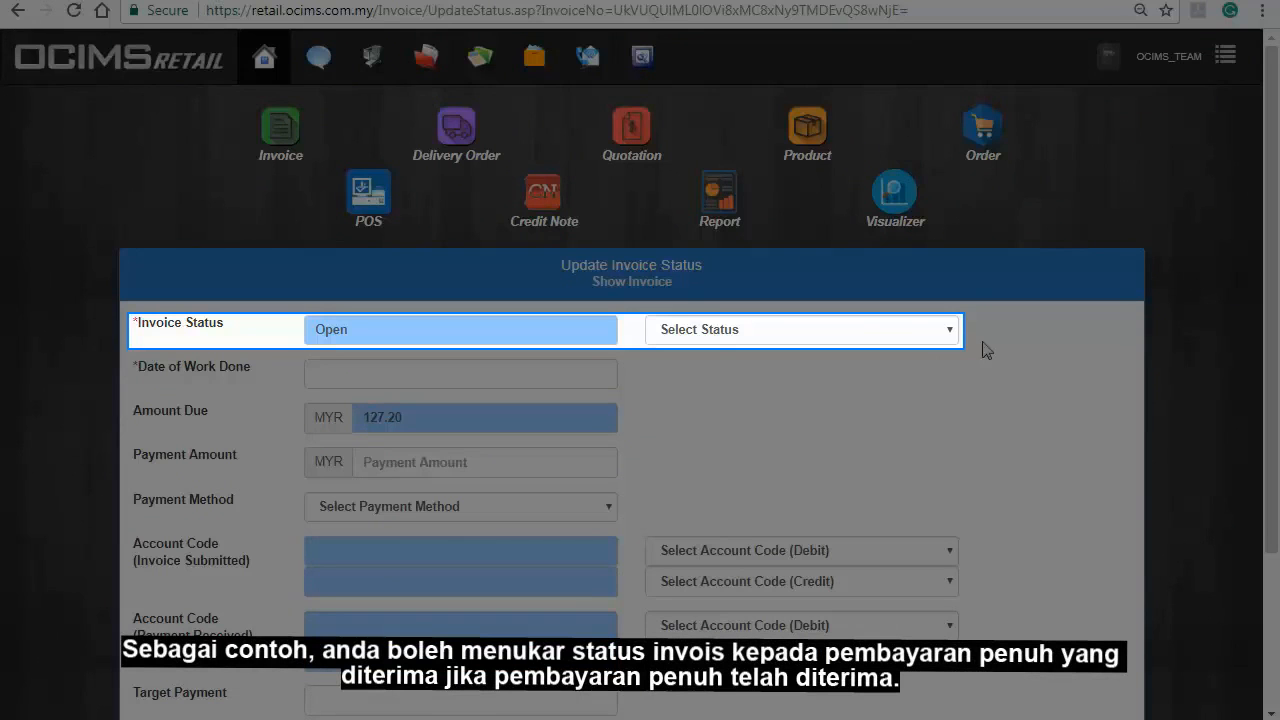
# Set the invoice status to Full Payment Received and the date of work done to 22/02/2018
pyautogui.click(955, 336)
pyautogui.click(921, 471)
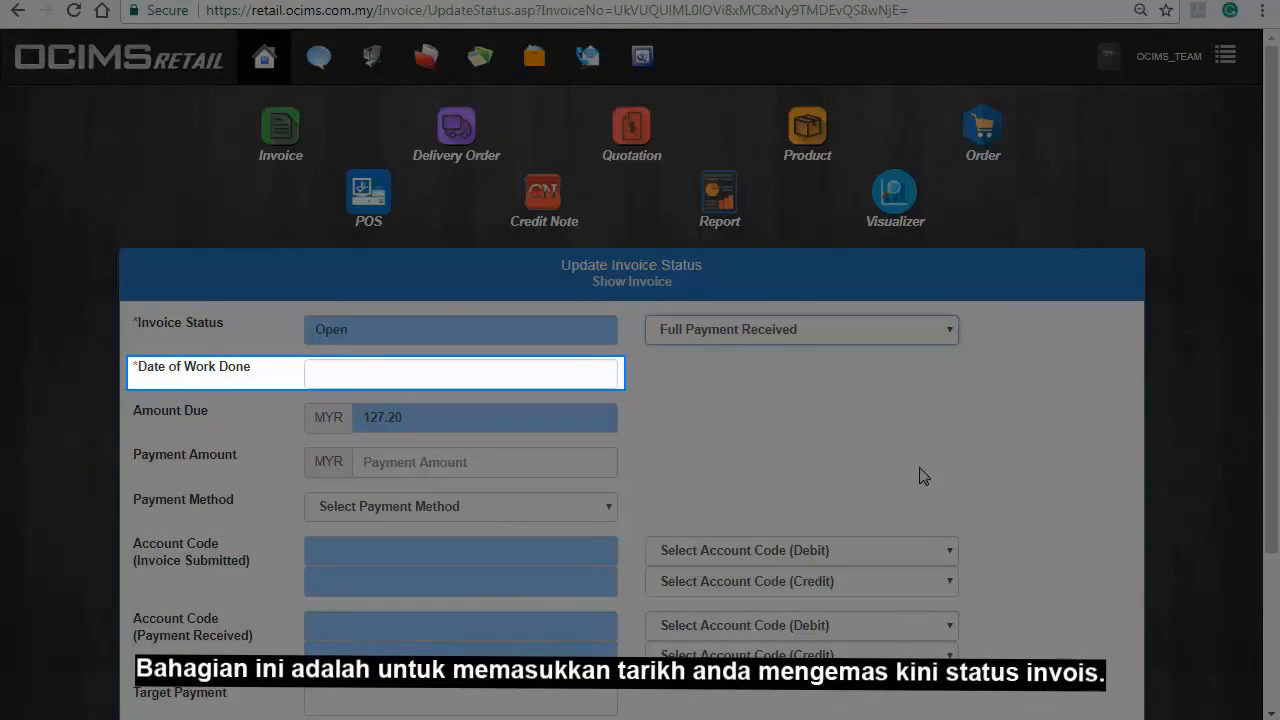
pyautogui.click(582, 376)
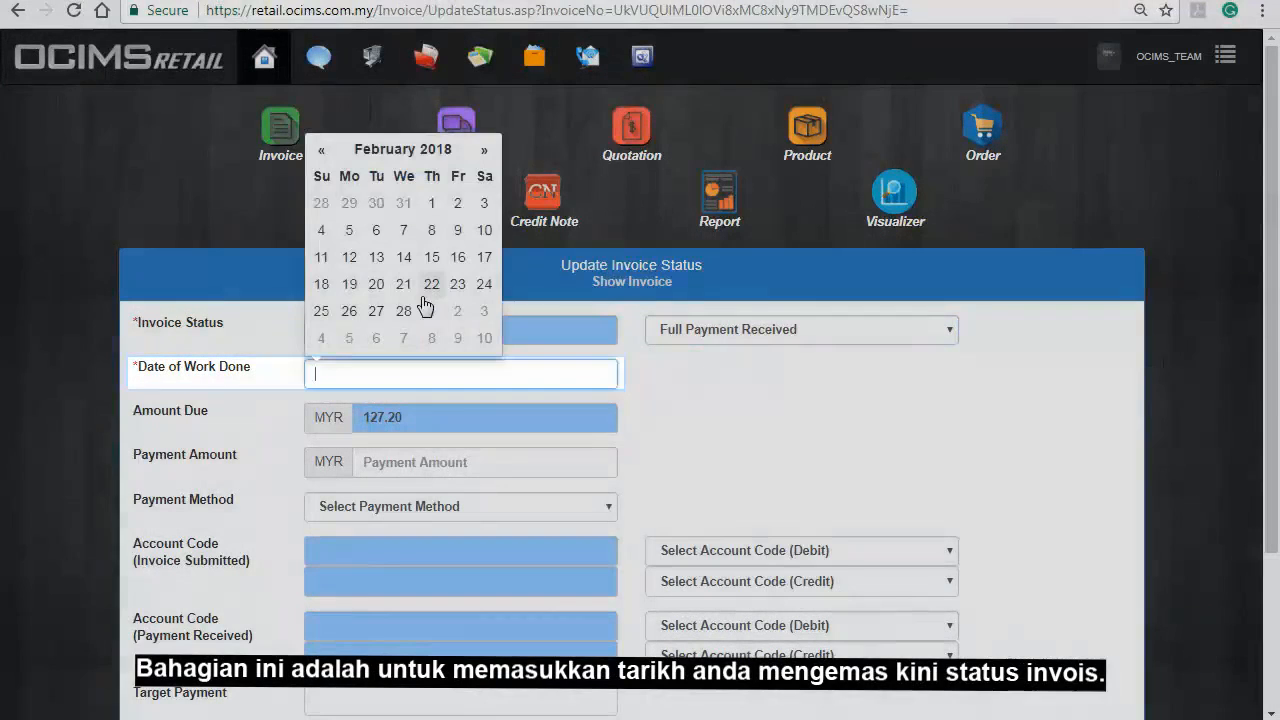
pyautogui.click(431, 284)
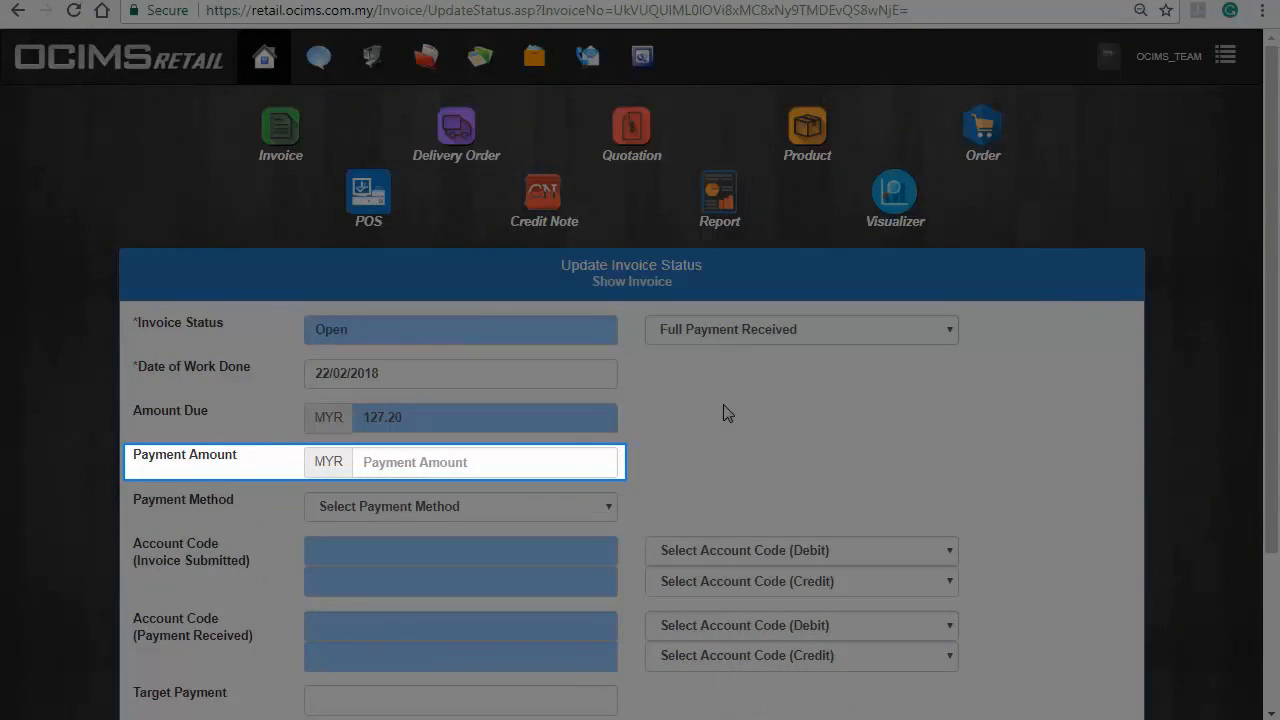
# Enter a payment amount of MYR 127.20 and choose Cash as the payment method
pyautogui.write('127.20')
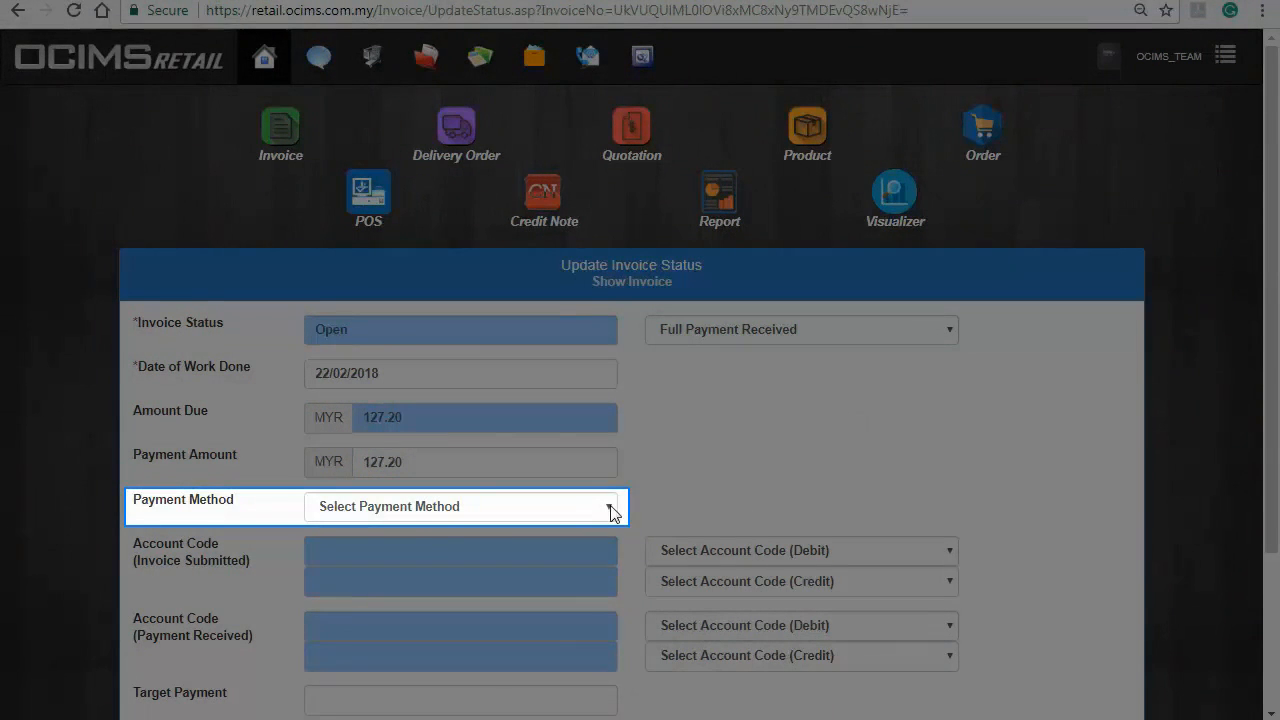
pyautogui.click(612, 508)
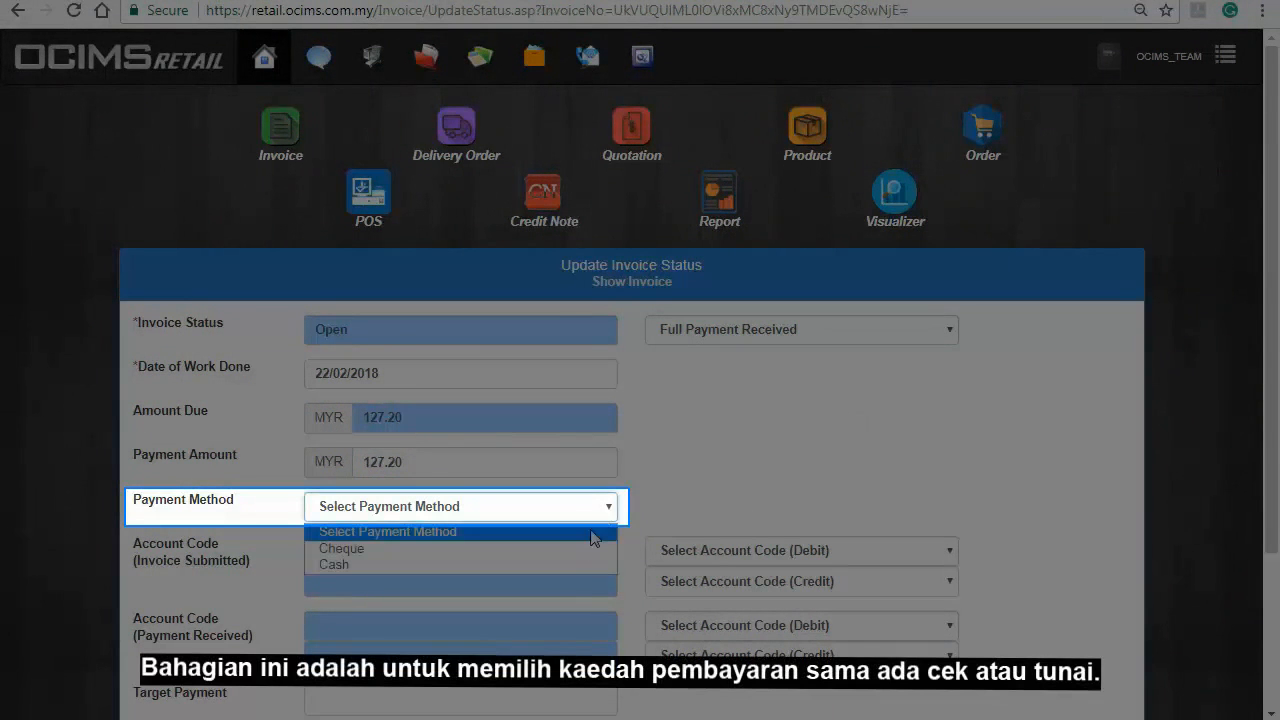
pyautogui.click(573, 564)
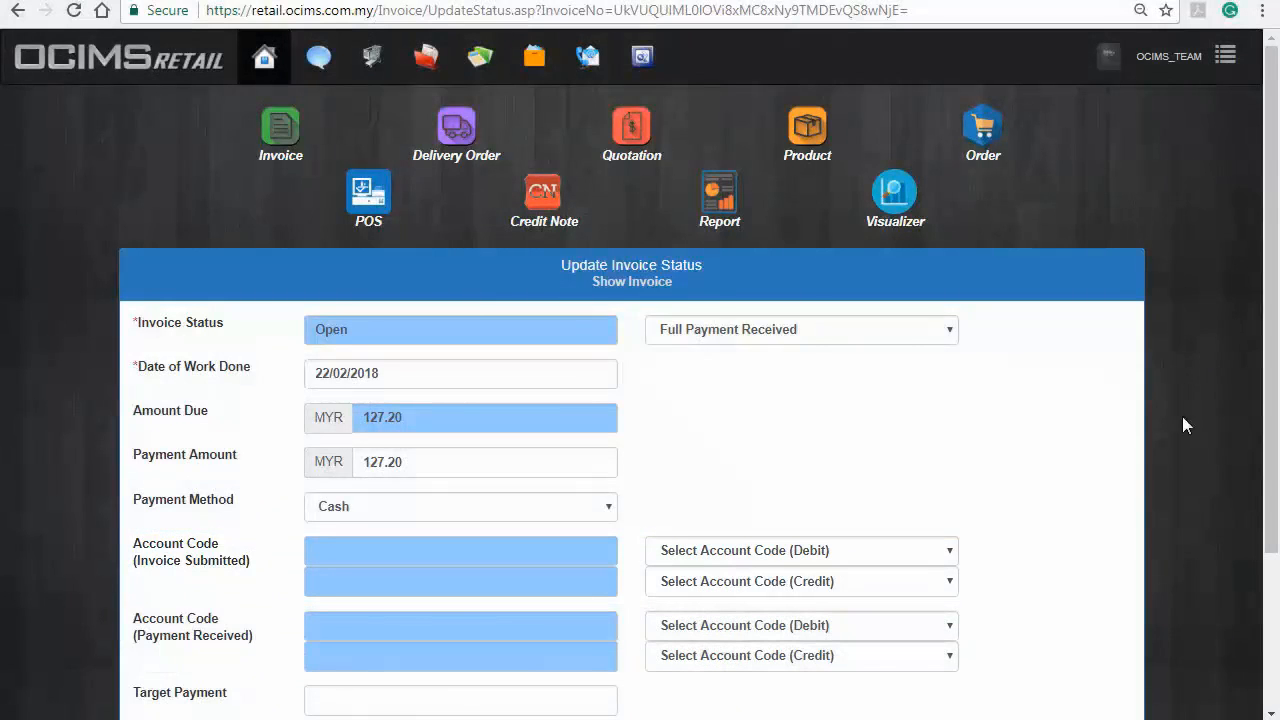
# Set the invoice-submitted account codes to debit 1-3100 - Trade Debtors and credit 4-0000 - Income
pyautogui.click(945, 552)
pyautogui.click(882, 310)
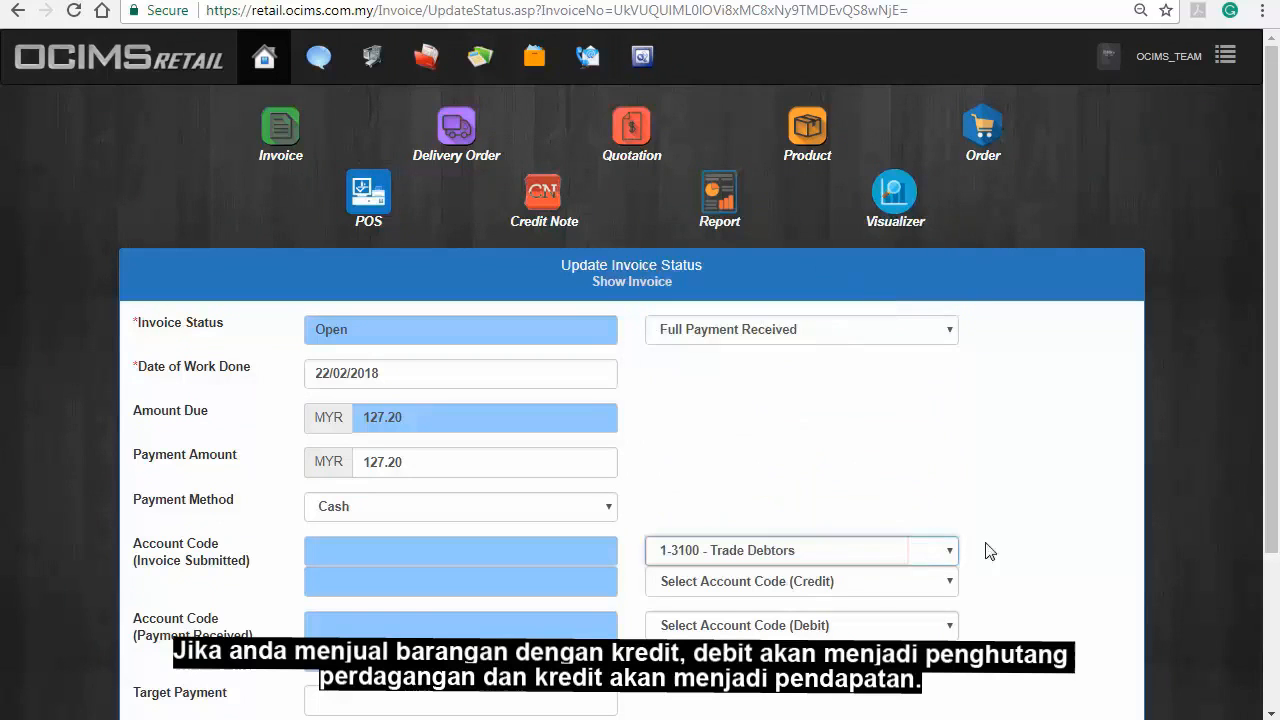
pyautogui.click(912, 582)
pyautogui.click(886, 407)
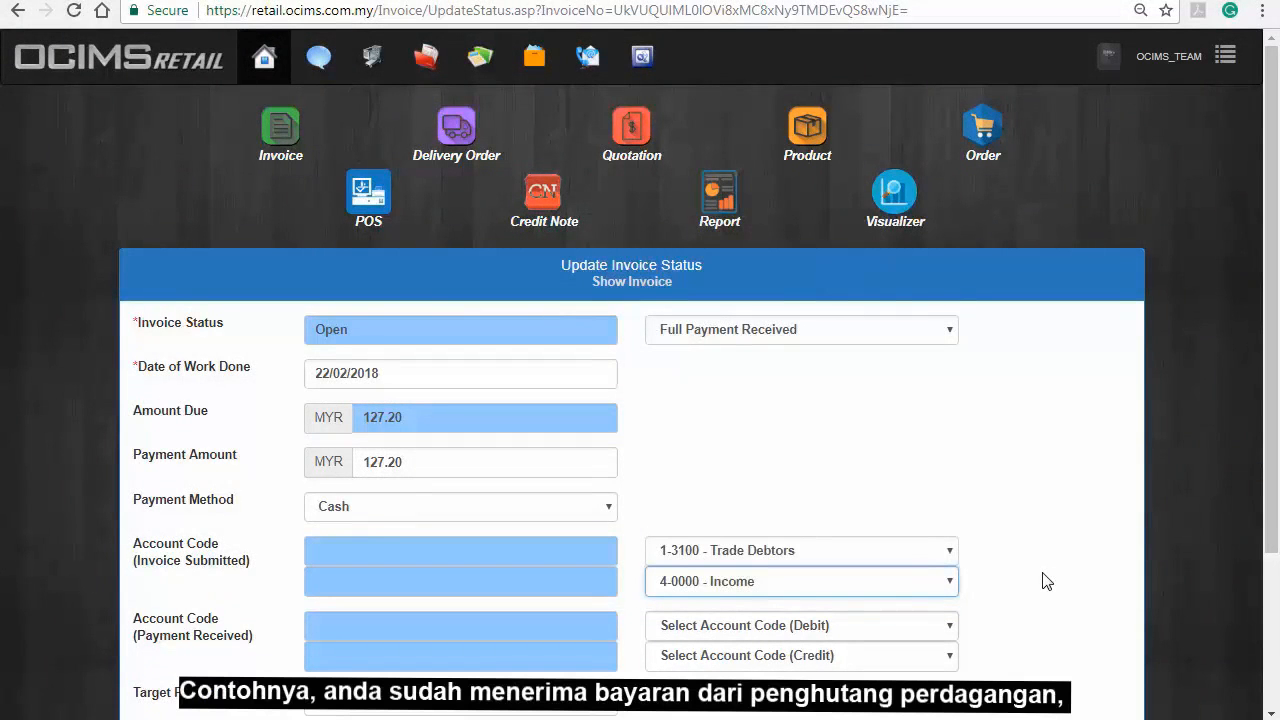
# Set the payment-received account codes to debit 1-2100 - Bank & Cash in hand and credit 1-3100 - Trade Debtors
pyautogui.click(948, 625)
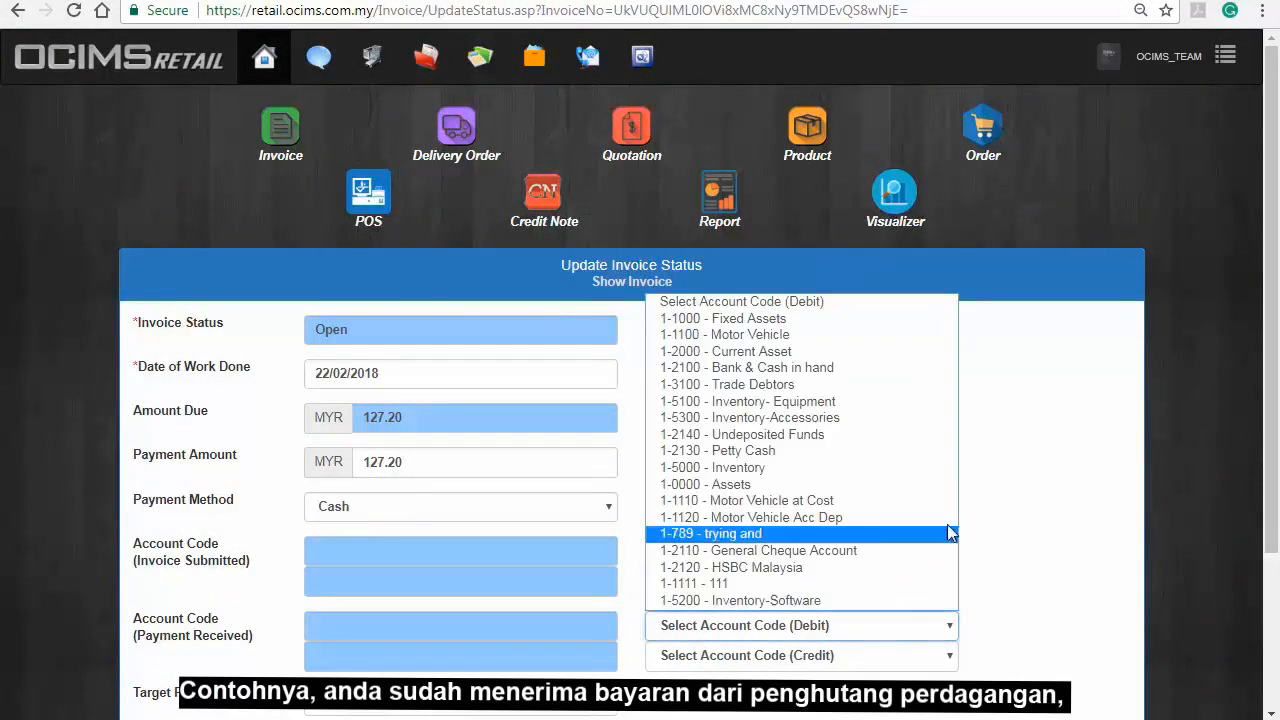
pyautogui.click(926, 367)
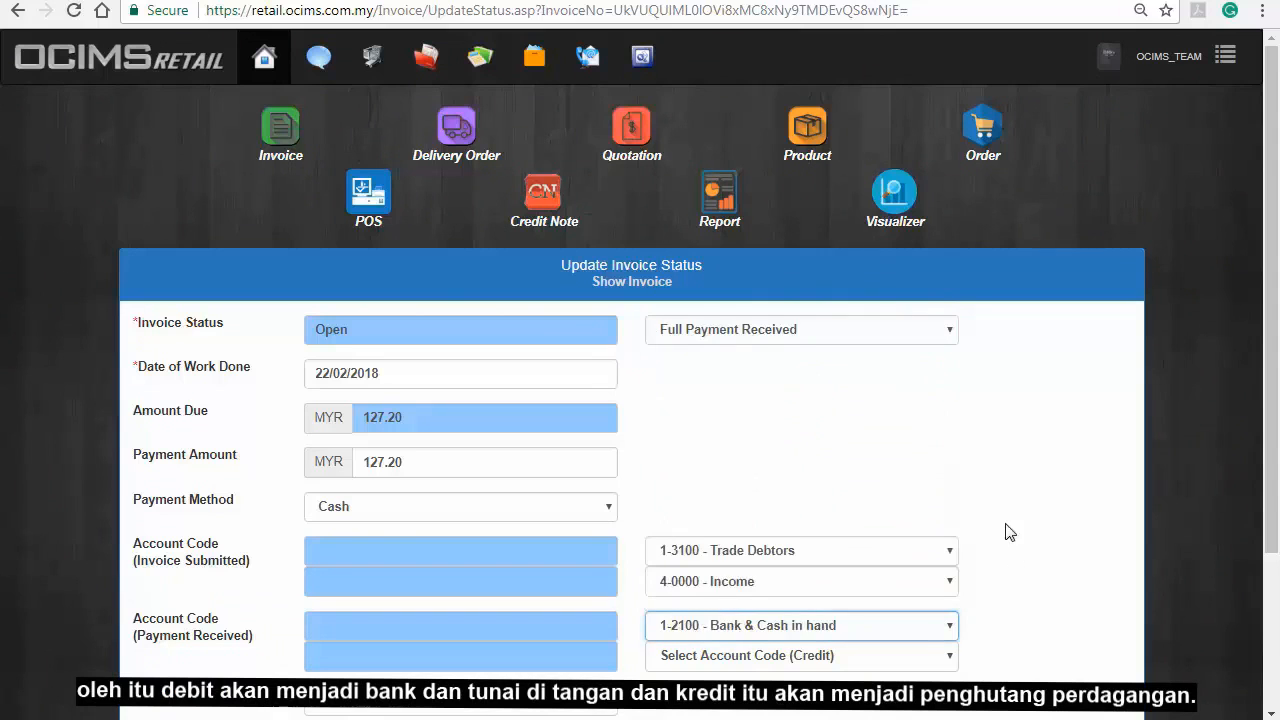
pyautogui.click(938, 657)
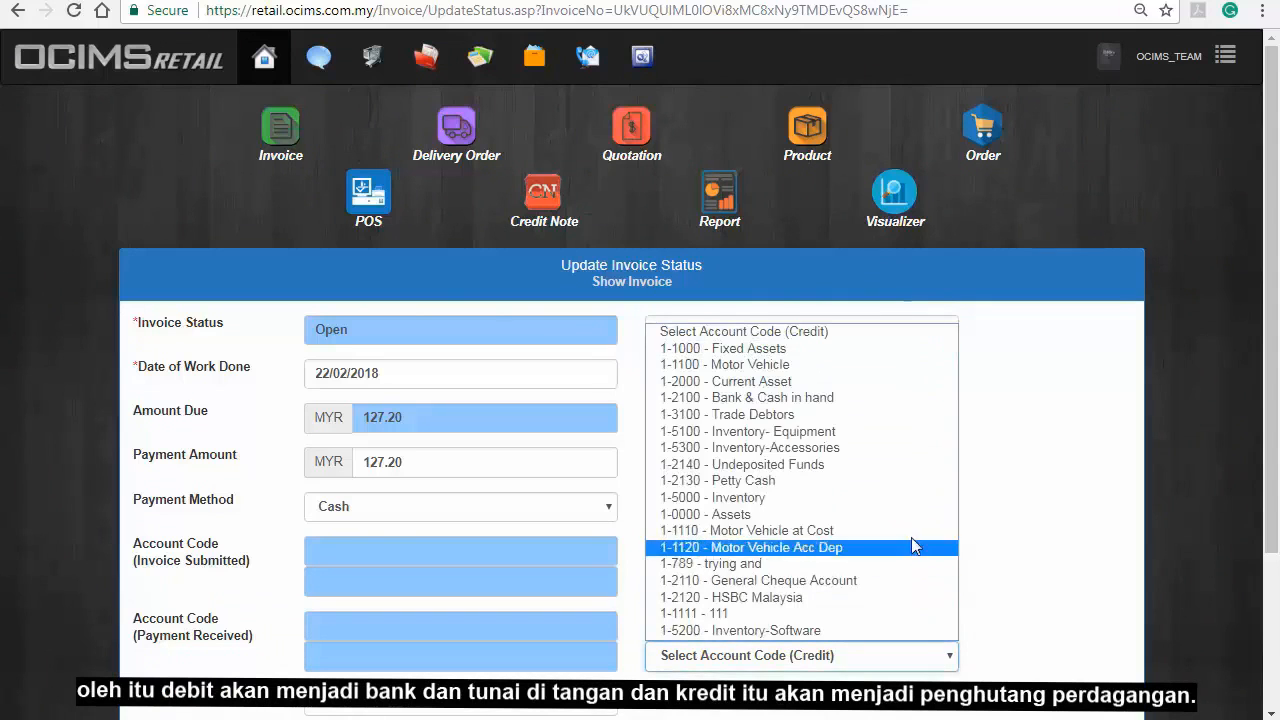
pyautogui.click(893, 414)
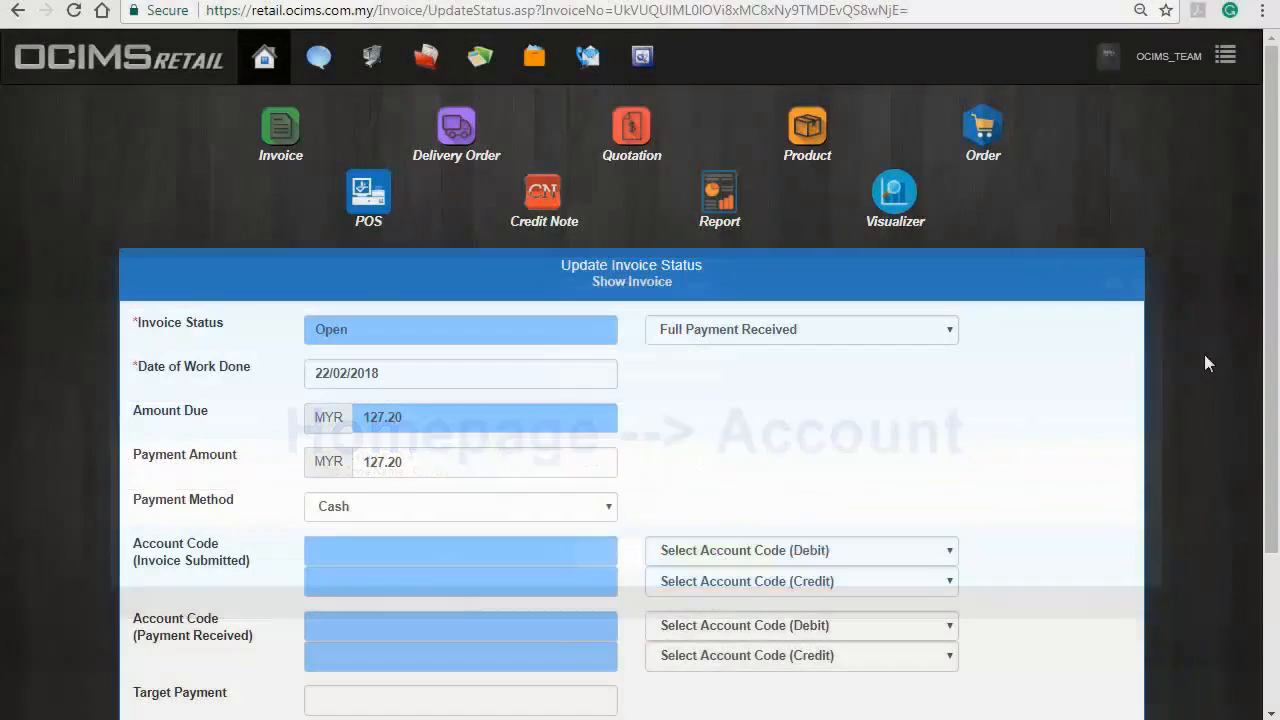
# Set the target payment date to 28/02/2018, enter the remark "full payment", and submit the status update
pyautogui.scroll(-2, 1198, 368)
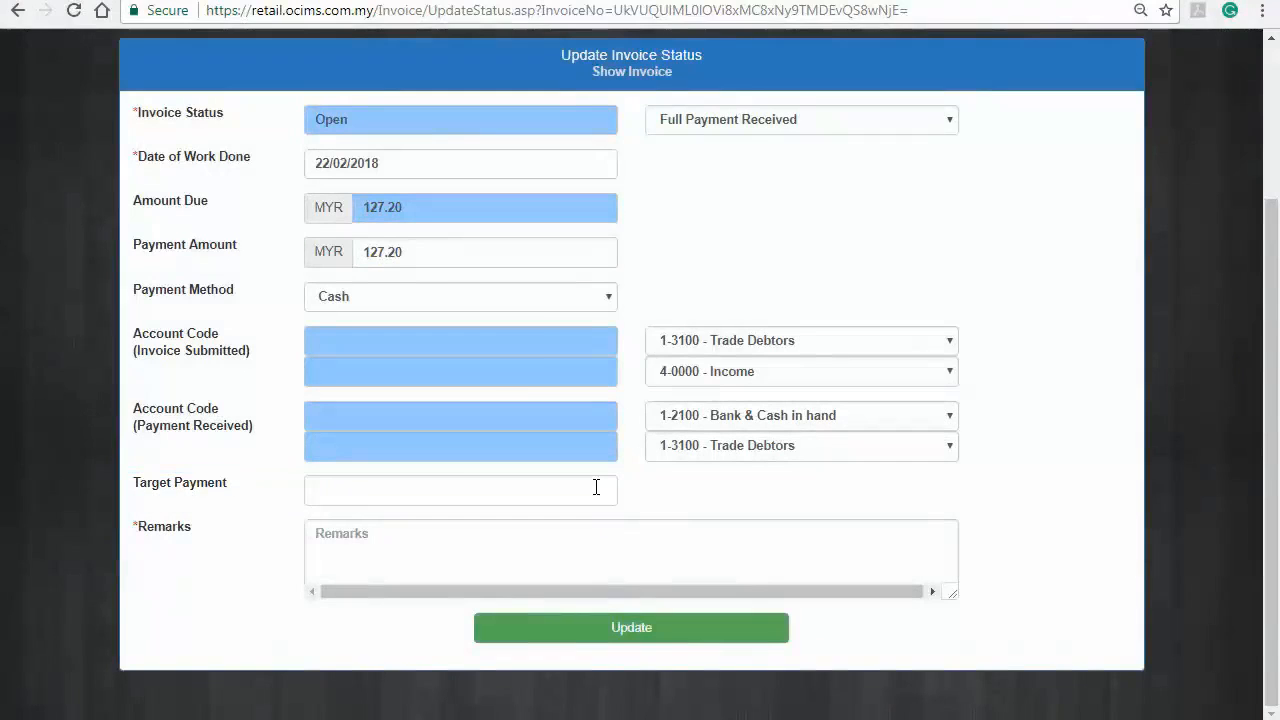
pyautogui.click(597, 488)
pyautogui.click(405, 430)
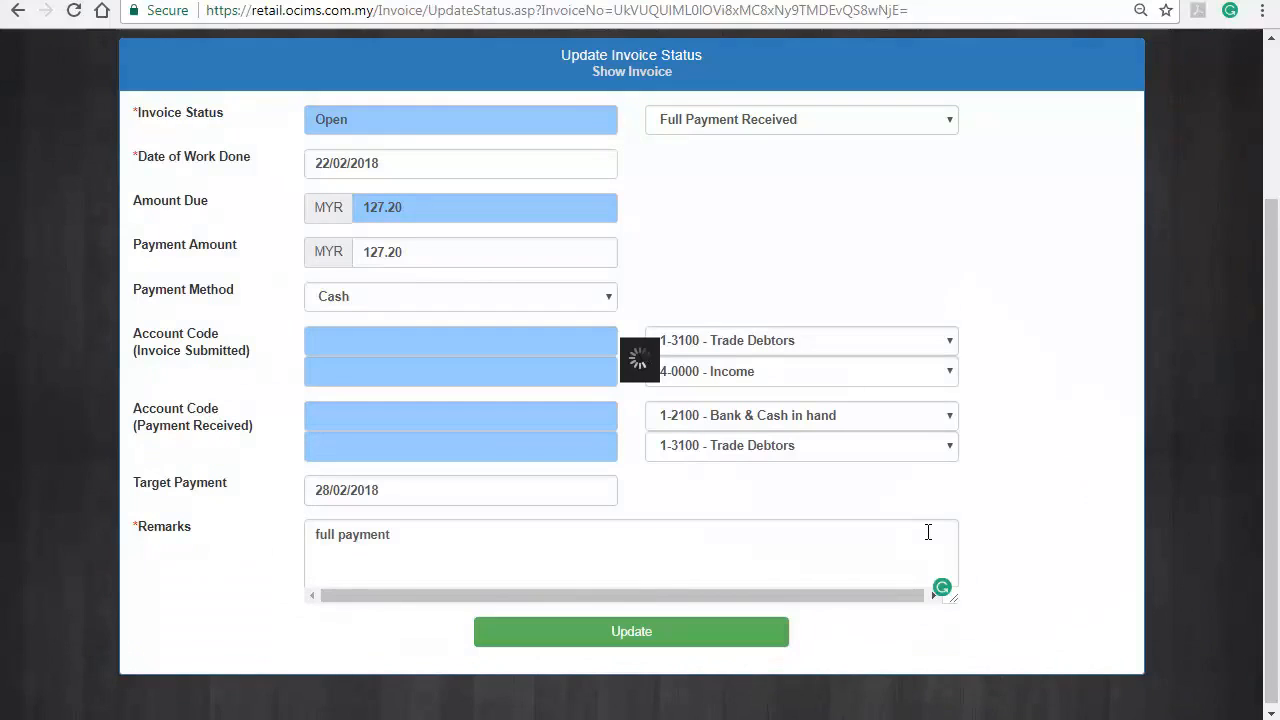
pyautogui.click(710, 636)
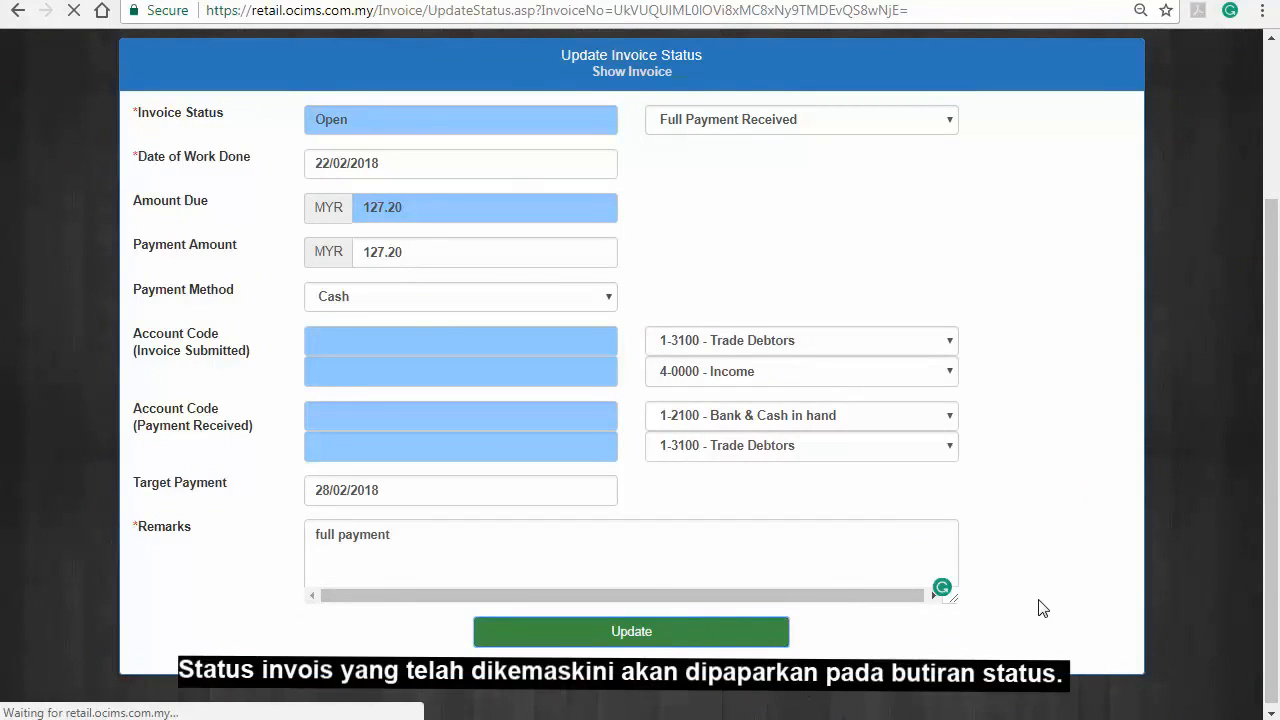
# Review the invoice's updated status details and return to the invoice list
pyautogui.scroll(-3, 1040, 602)
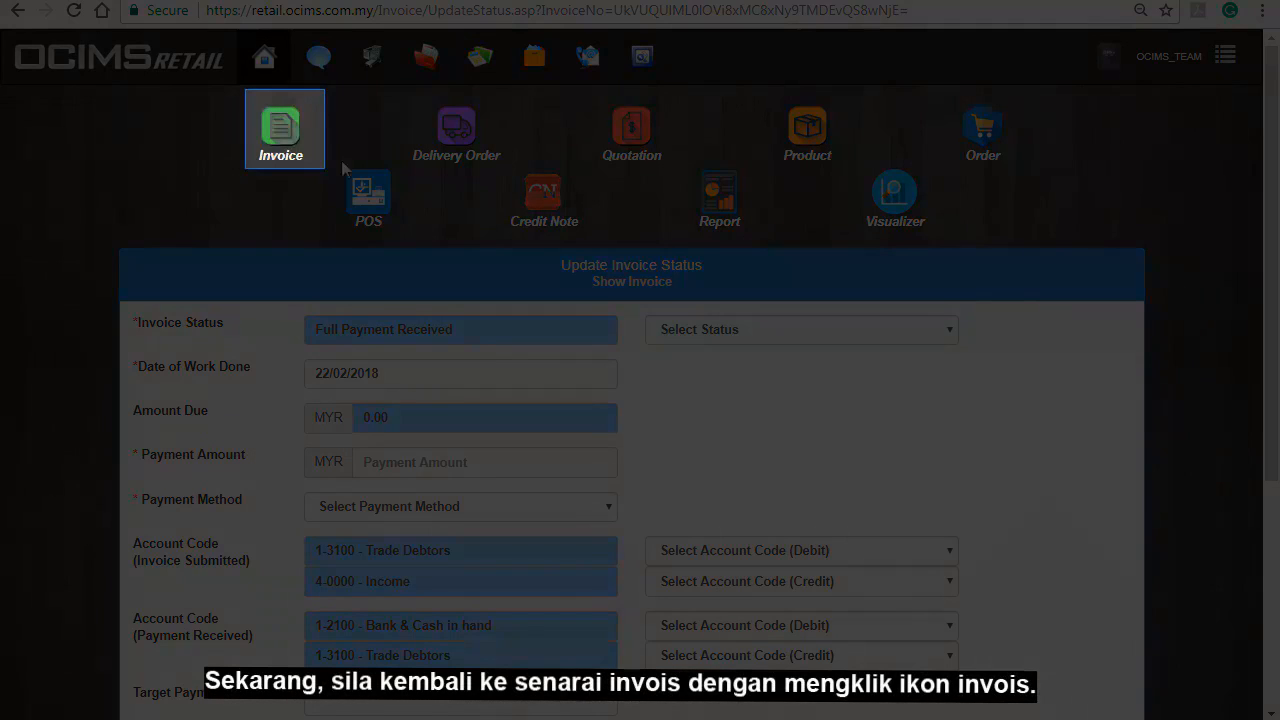
pyautogui.click(308, 146)
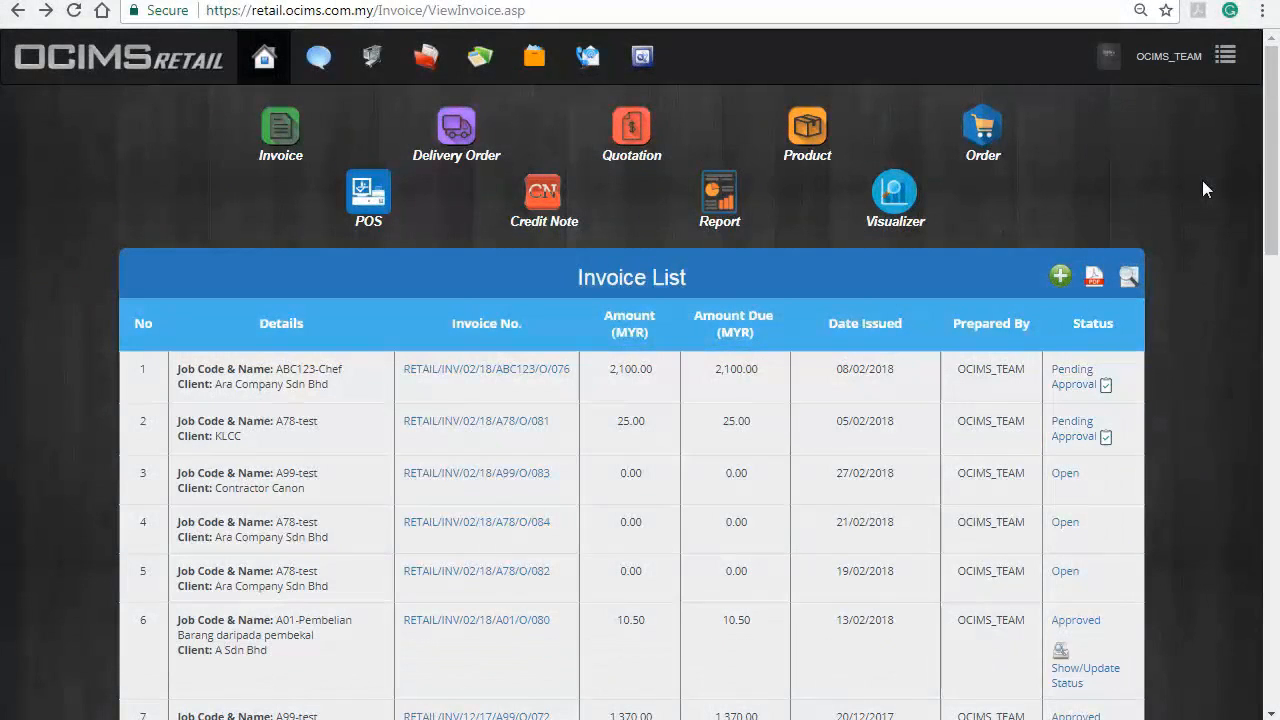
# Open the KLCC invoice pending approval, bring up its tax invoice form for editing, and review the form
pyautogui.click(1074, 430)
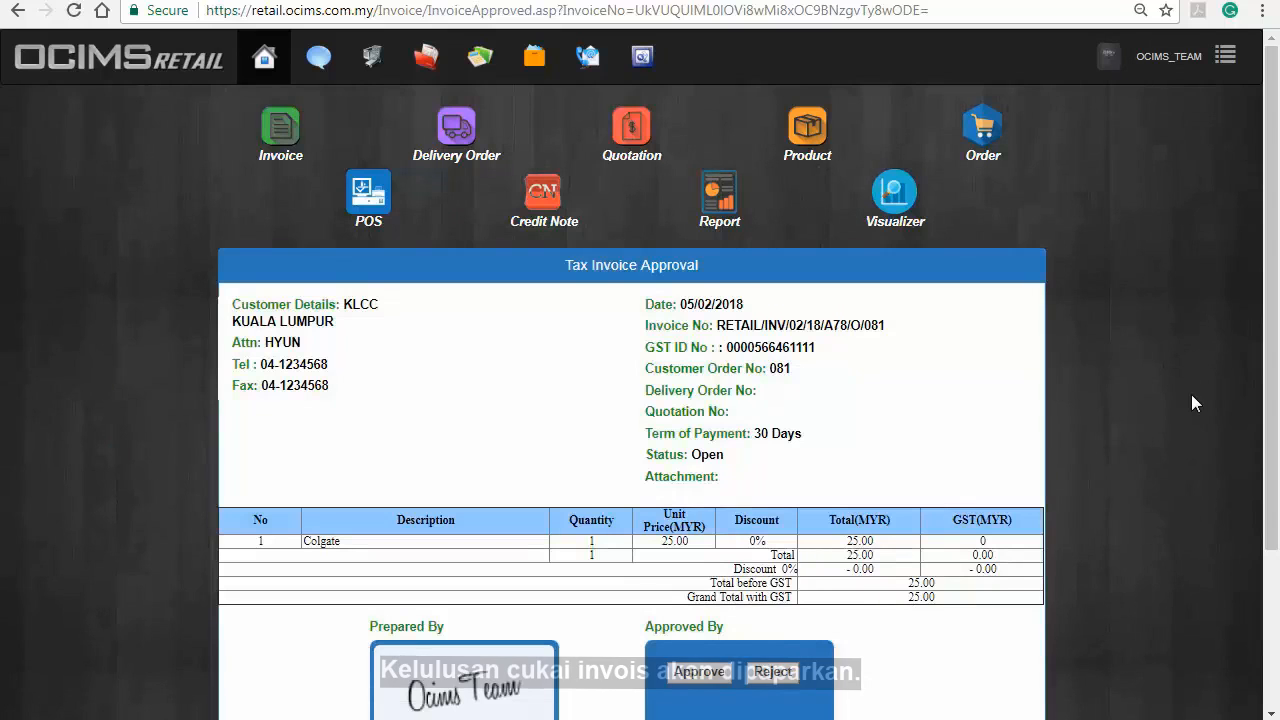
pyautogui.scroll(-2, 1192, 395)
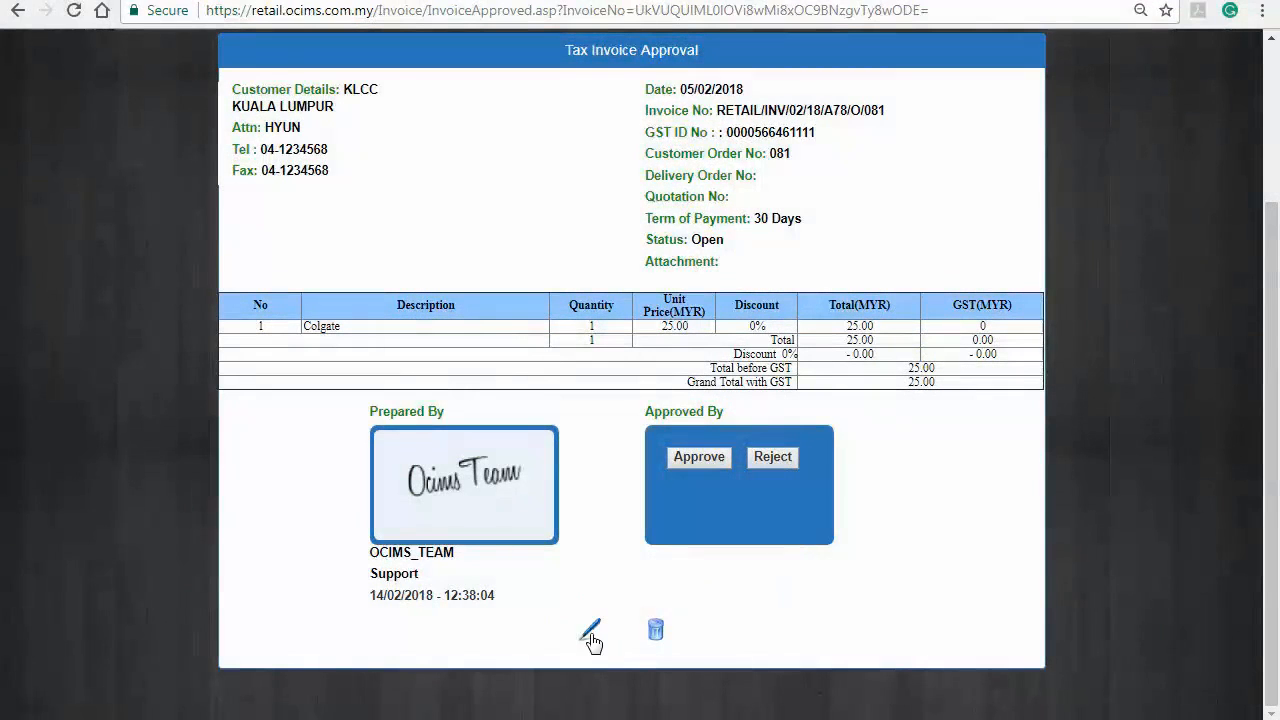
pyautogui.click(591, 630)
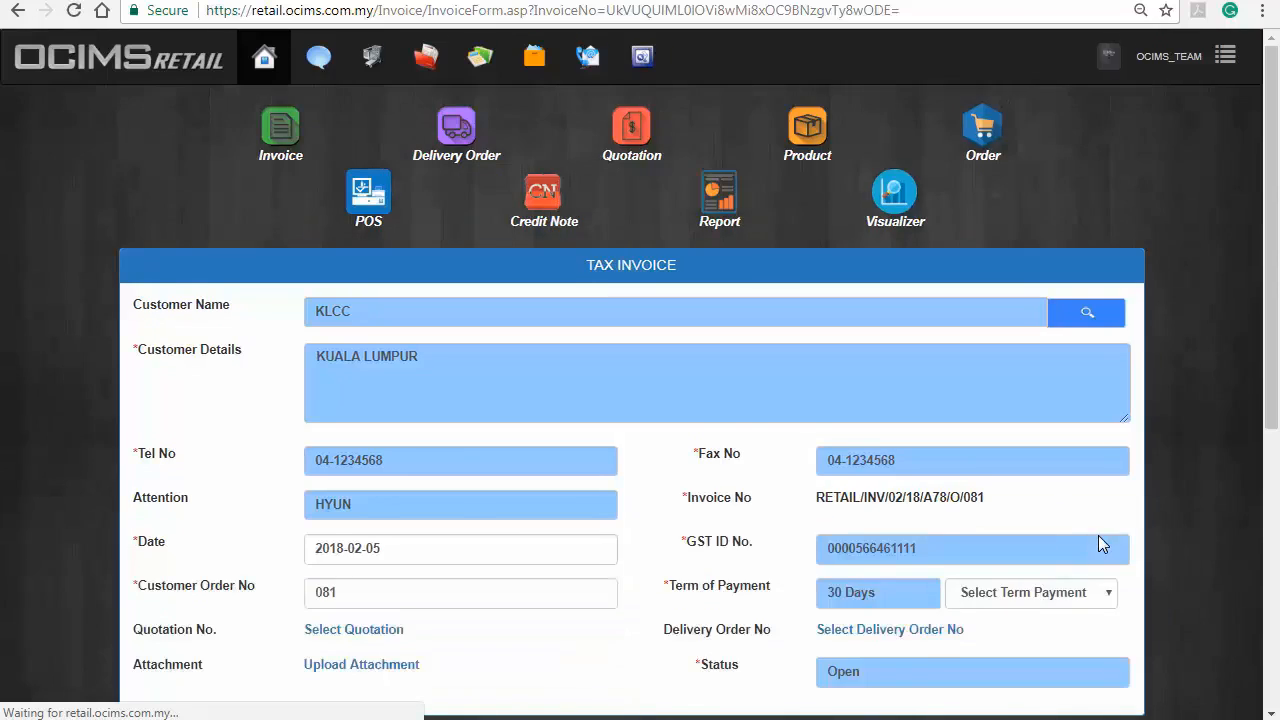
pyautogui.scroll(-4, 1098, 535)
pyautogui.scroll(-1, 1100, 543)
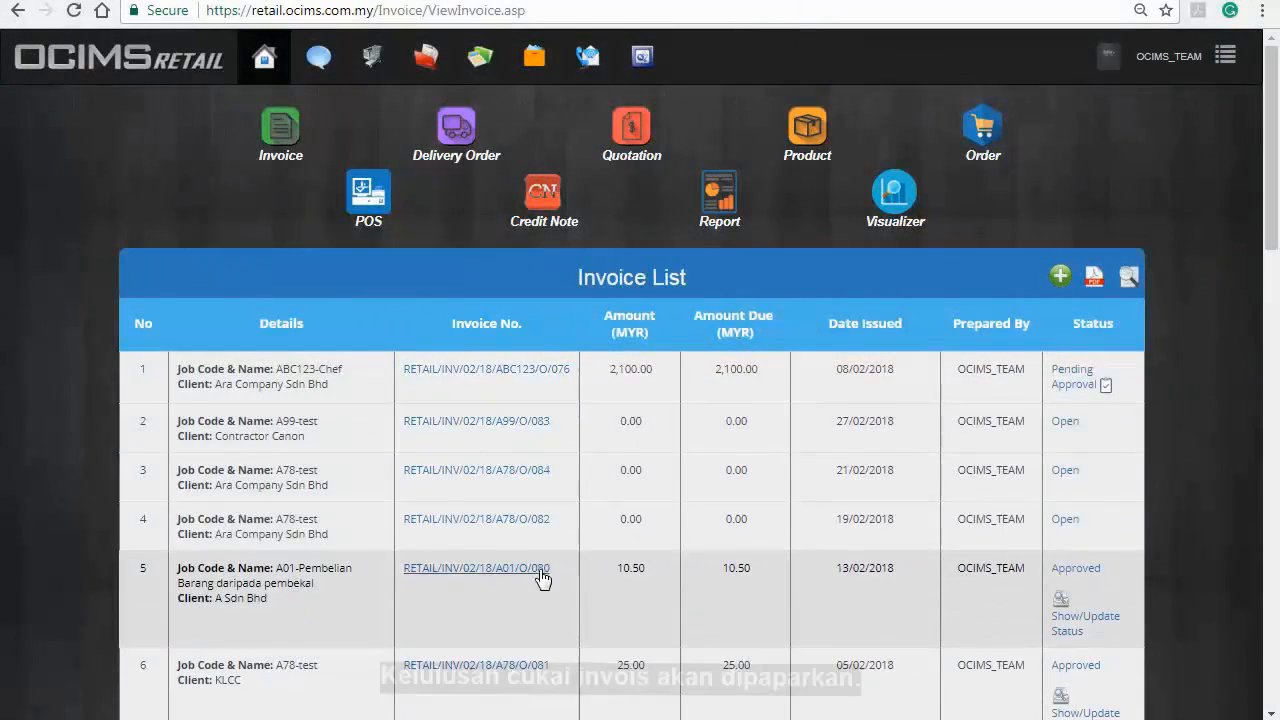
# Open the approved A Sdn Bhd invoice for job code A01 and reprint its tax invoice approval
pyautogui.click(538, 569)
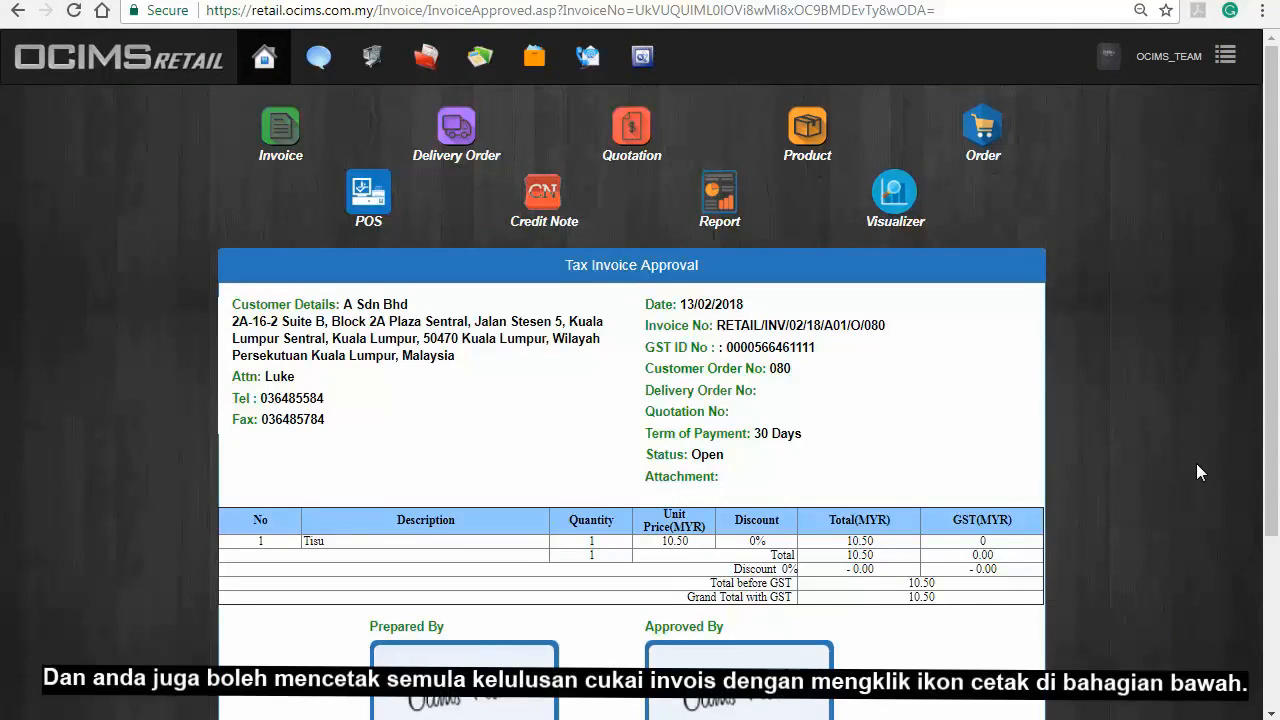
pyautogui.scroll(-3, 1196, 463)
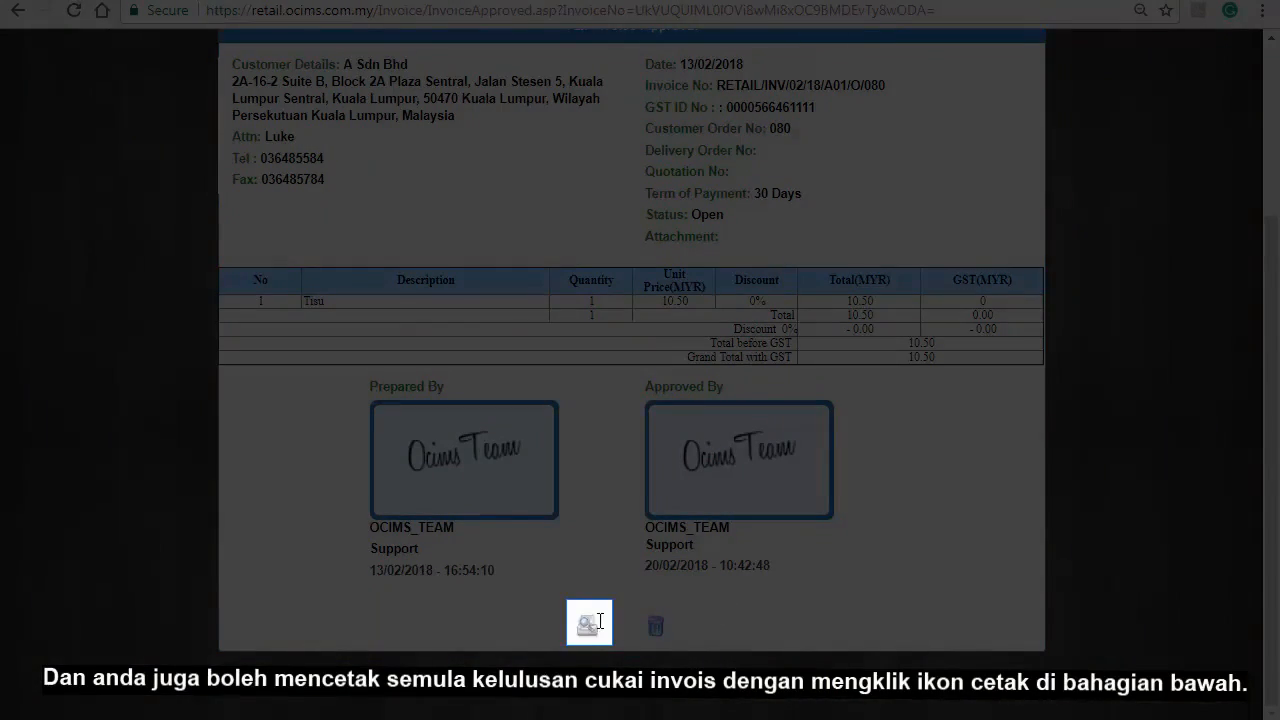
pyautogui.click(587, 625)
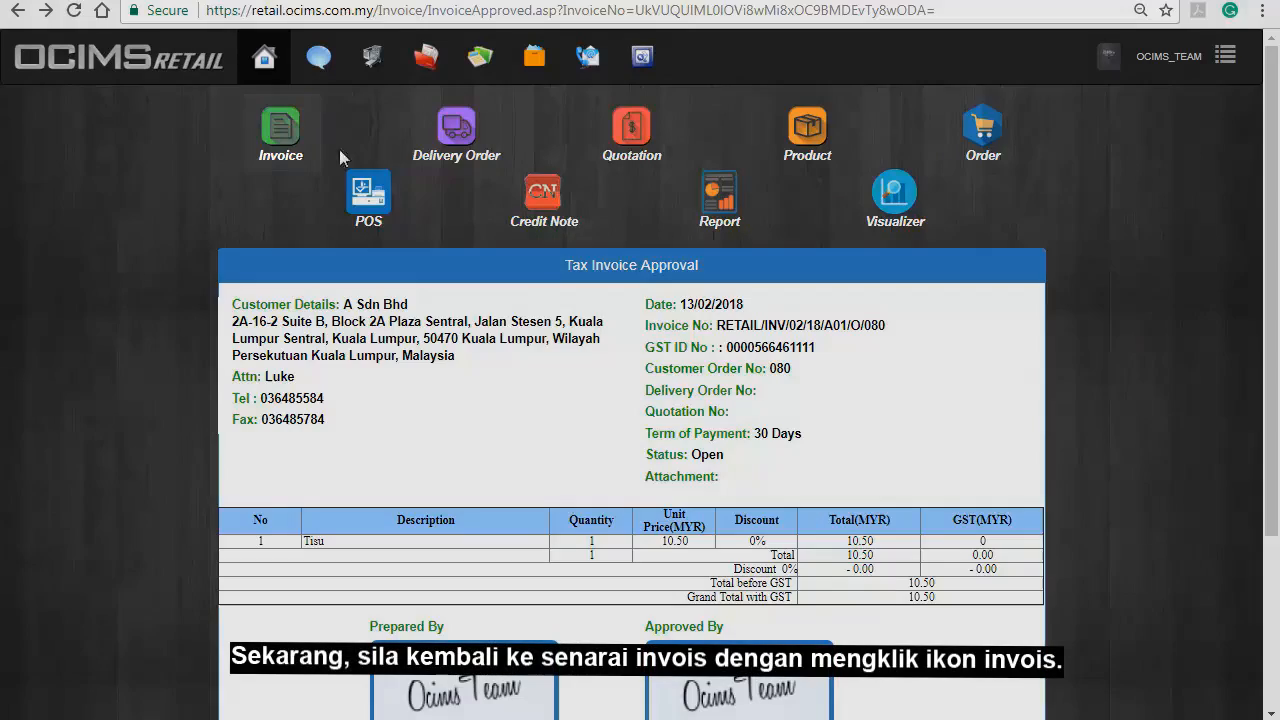
# Return to the invoice list and search it for job code S01
pyautogui.click(290, 132)
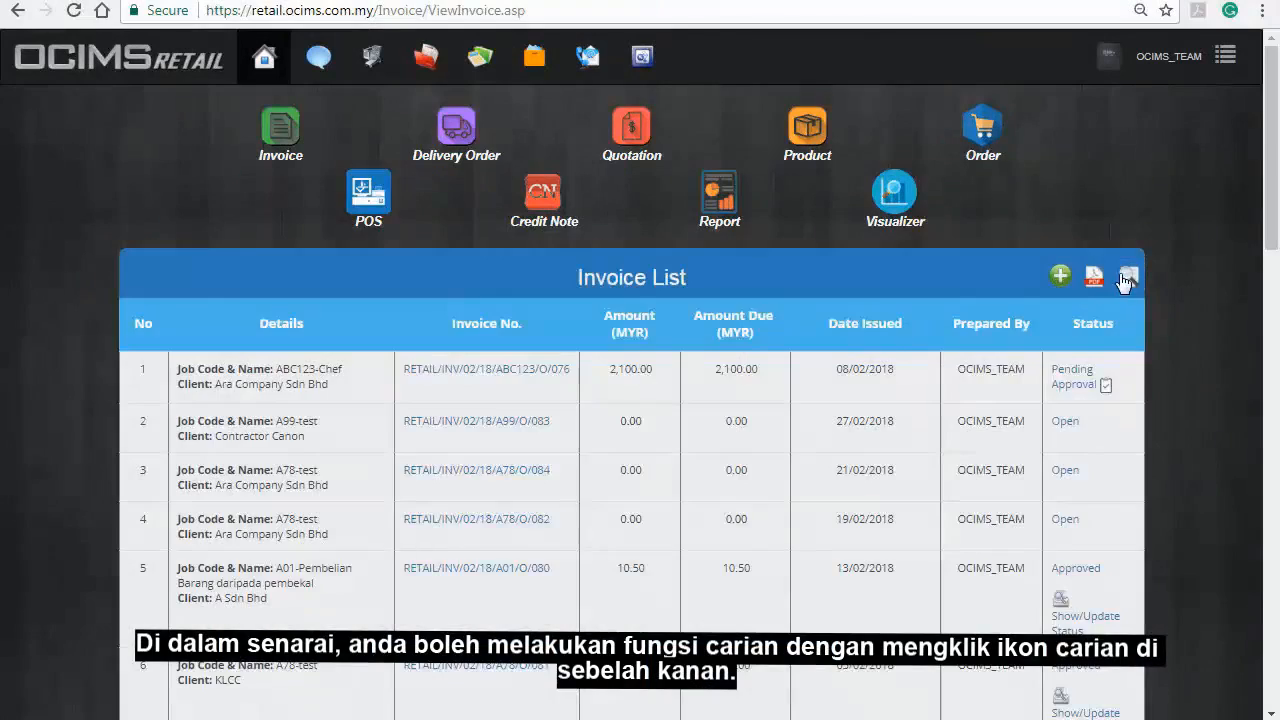
pyautogui.click(1129, 276)
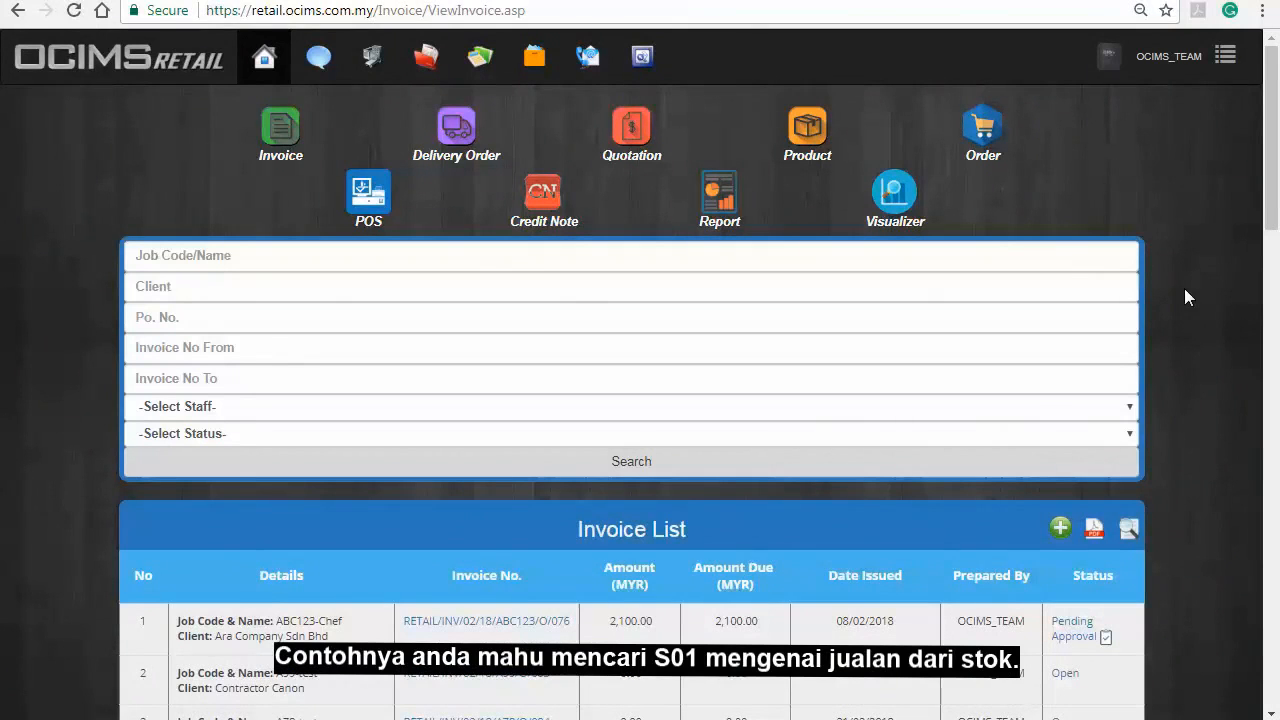
pyautogui.click(1070, 265)
pyautogui.write('S01')
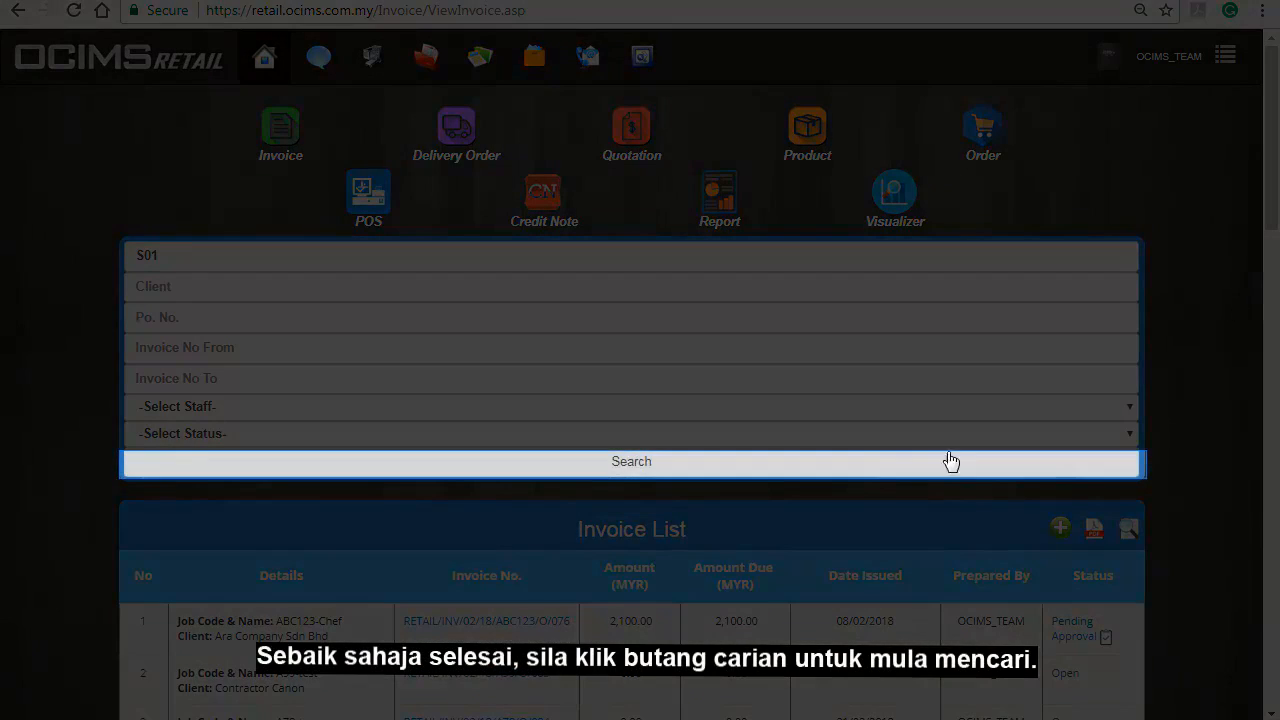
pyautogui.click(1019, 458)
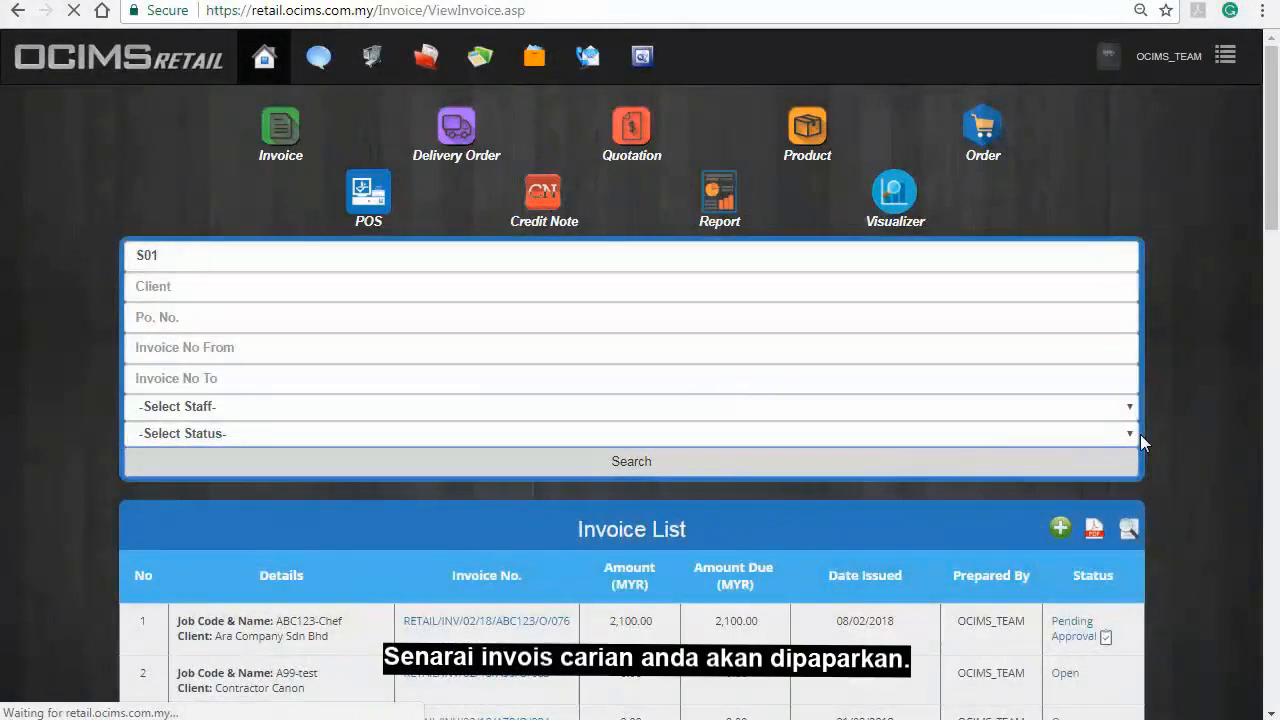